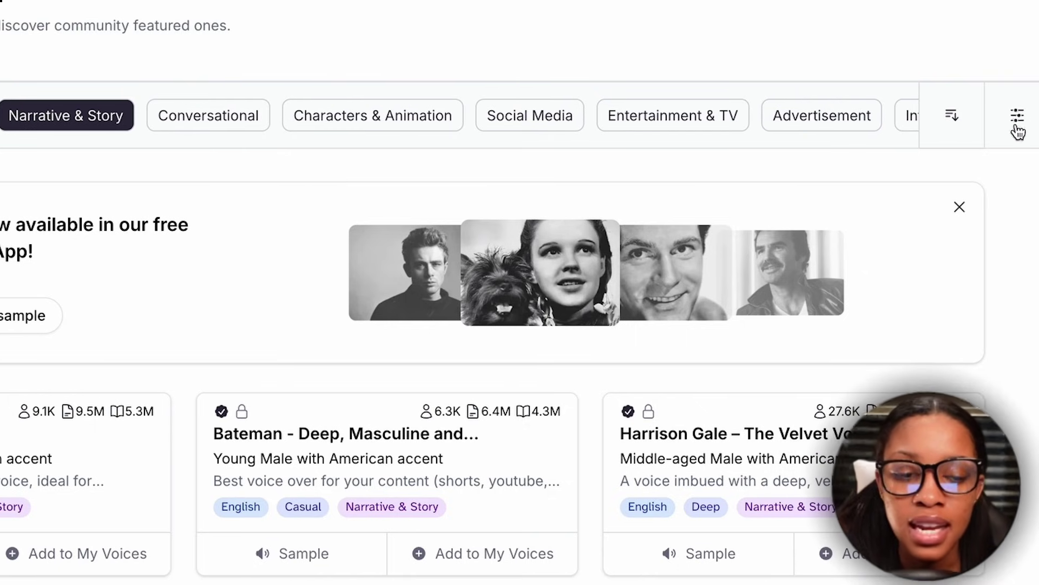
- Filter the Narrative & Story voice library to male, middle-aged, English voices with an American accent
left_click(1021, 117)
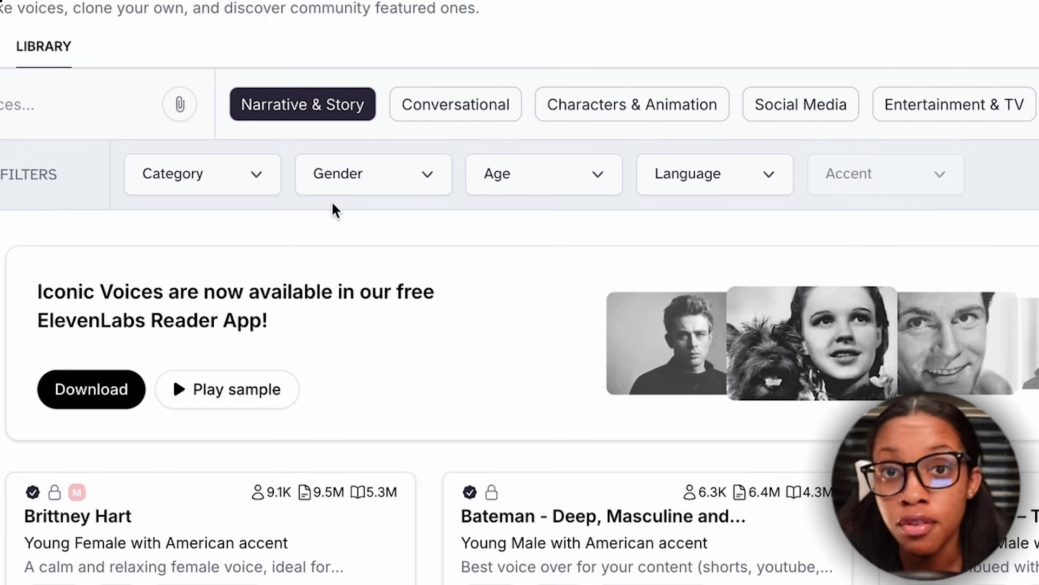
left_click(372, 193)
left_click(375, 265)
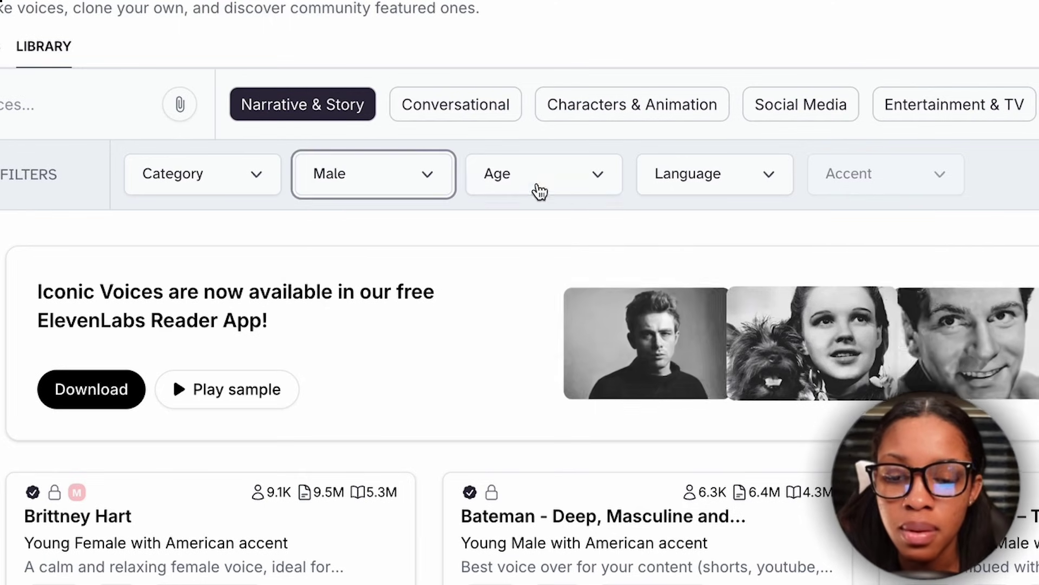
left_click(540, 191)
left_click(541, 288)
left_click(731, 186)
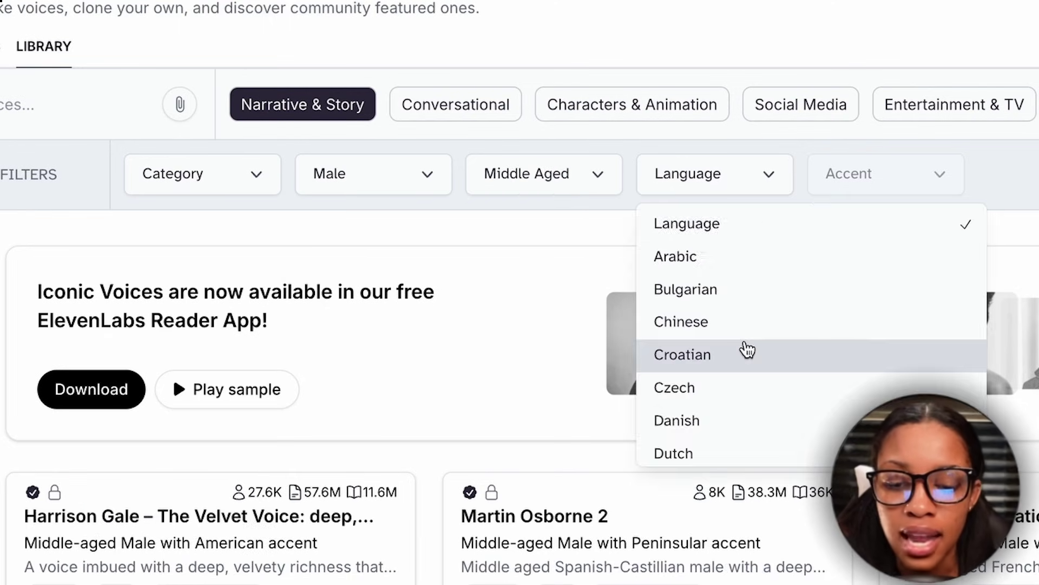
scroll(746, 350, "down", 3)
left_click(722, 346)
left_click(861, 175)
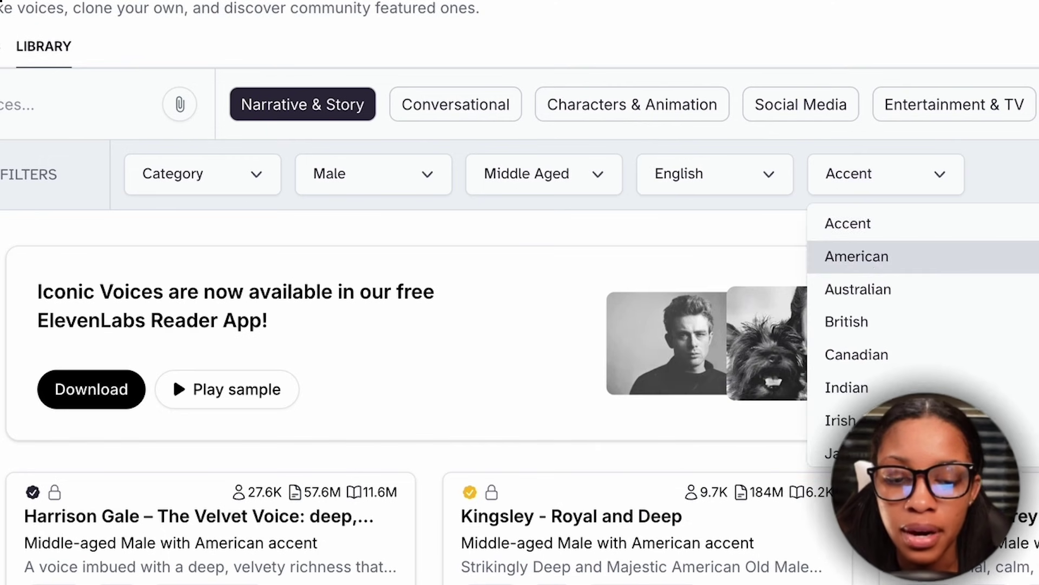
left_click(857, 256)
- Browse the filtered voices and add "David - American Narrator" to My Voices
scroll(636, 374, "down", 5)
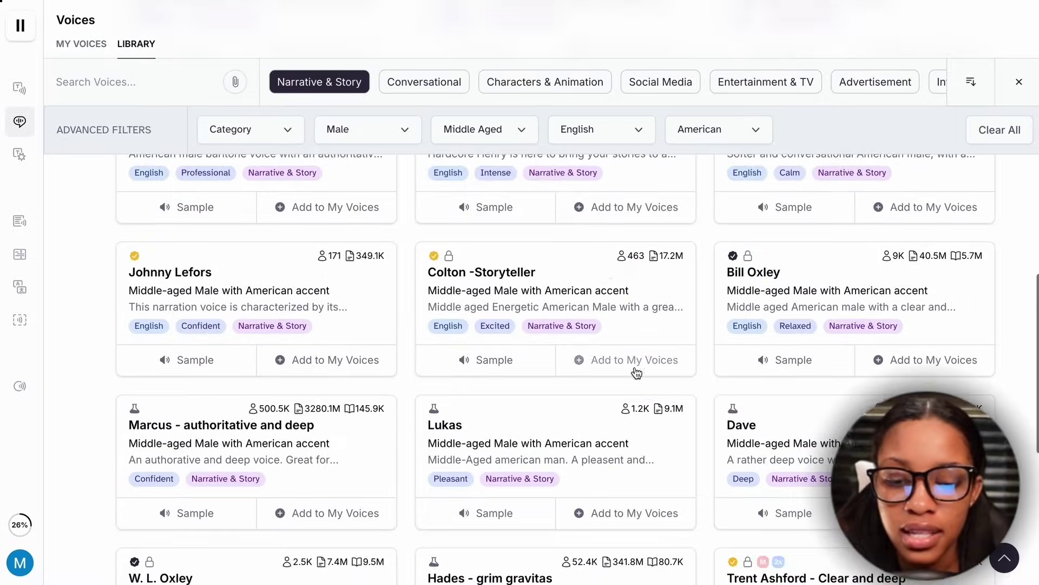
scroll(636, 374, "down", 8)
scroll(697, 388, "down", 5)
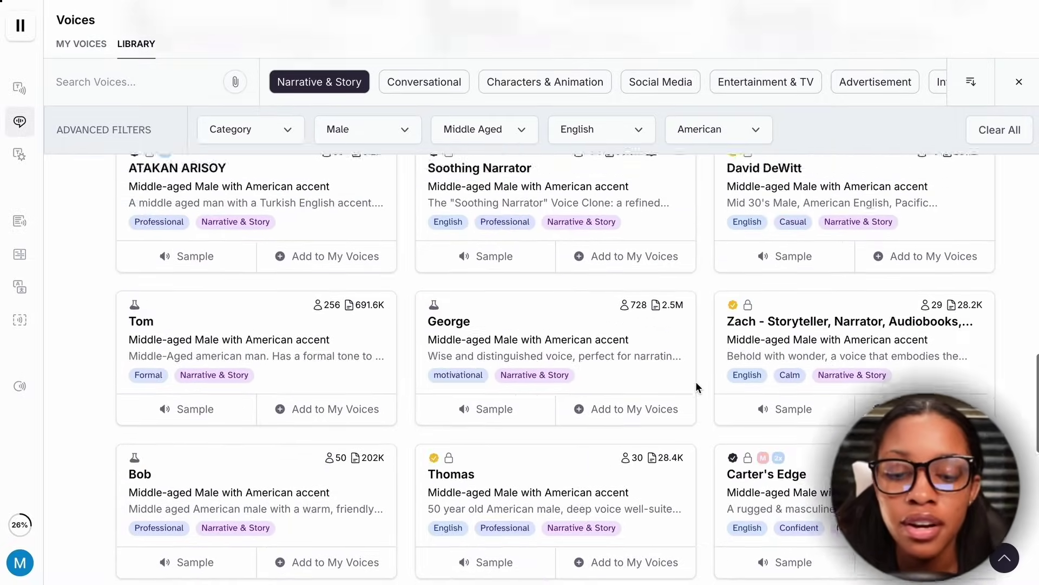
scroll(696, 386, "up", 15)
scroll(581, 444, "down", 2)
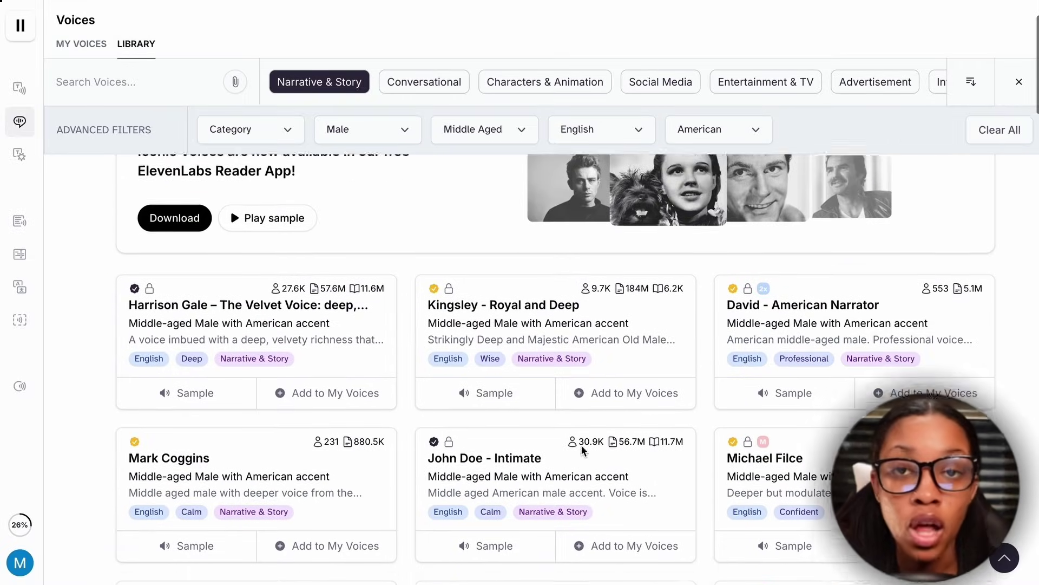
scroll(582, 448, "down", 1)
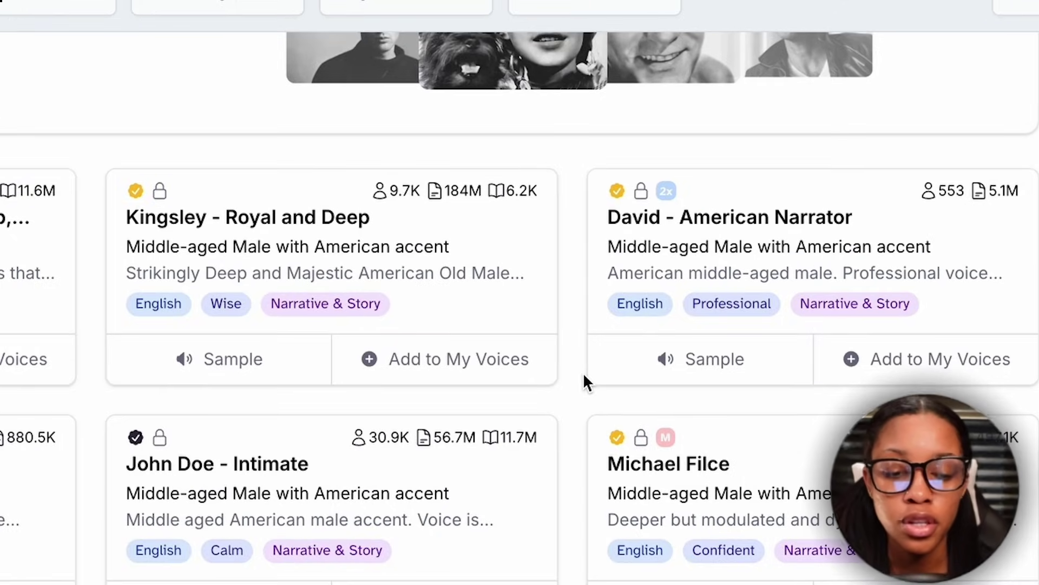
left_click(888, 359)
left_click(787, 378)
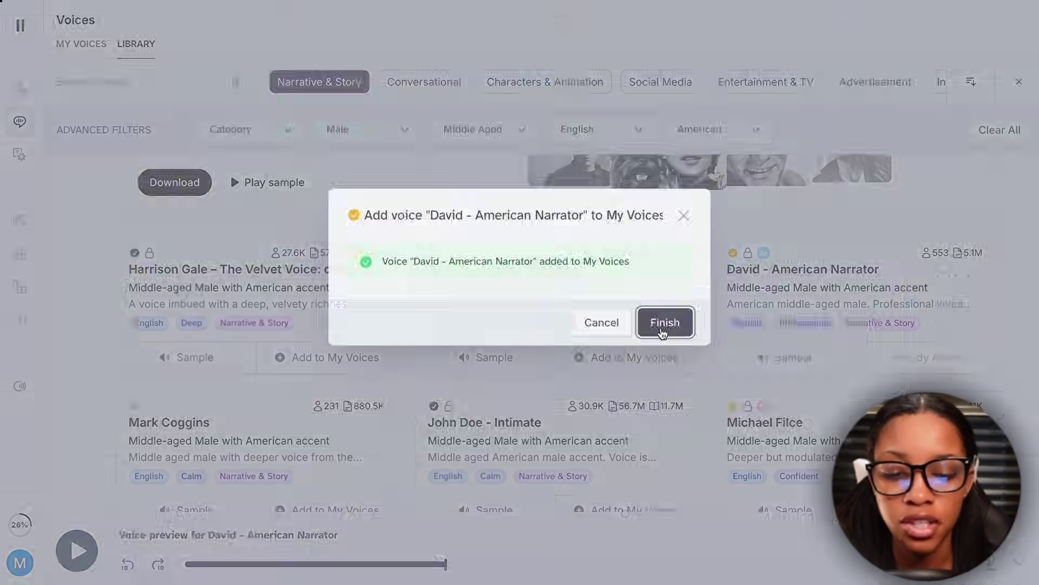
left_click(803, 364)
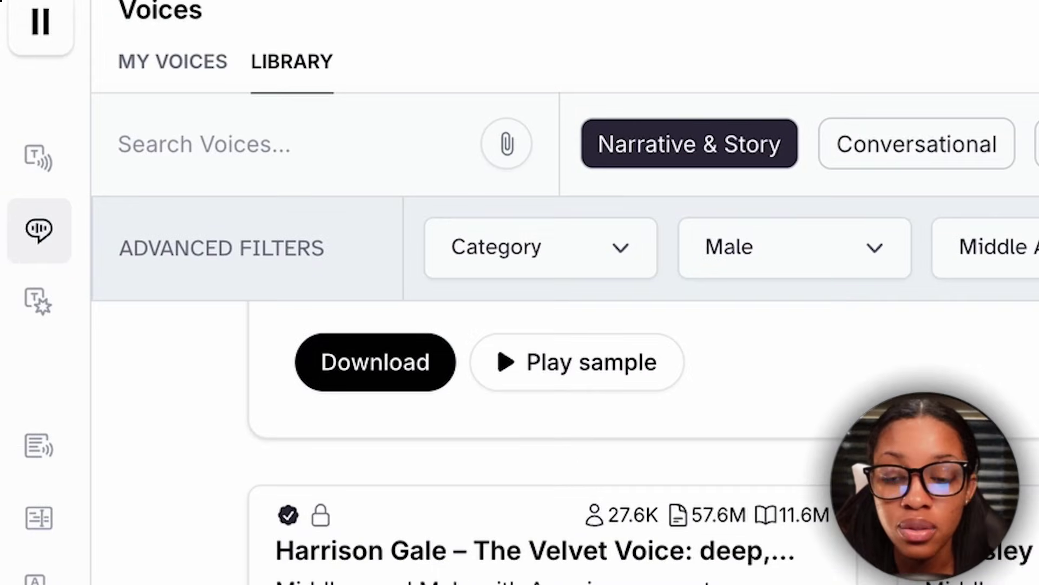
- Go to Speech Synthesis and select the "David - American Narrator" voice for text to speech
mouse_move(39, 169)
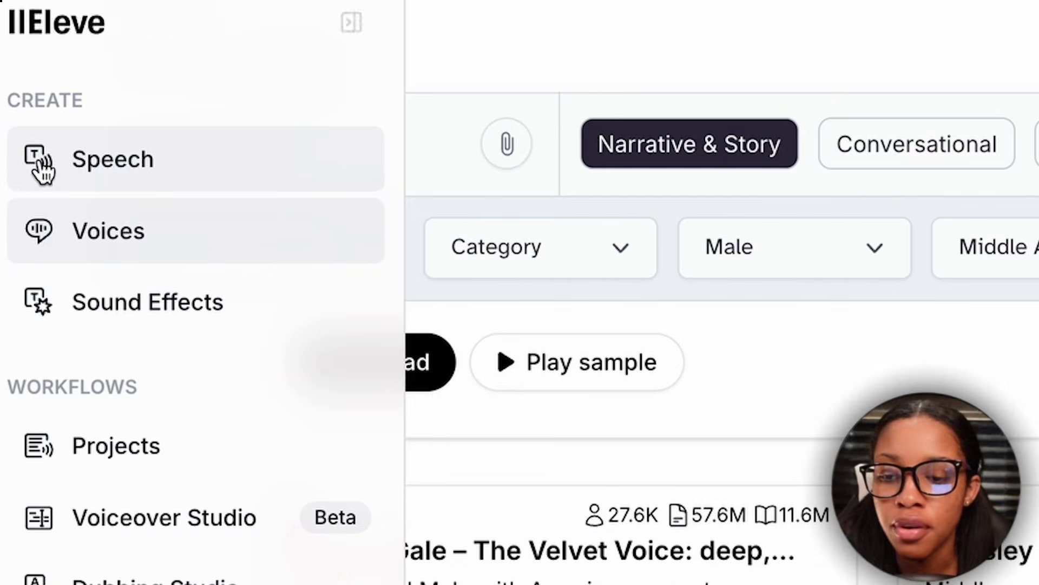
left_click(114, 171)
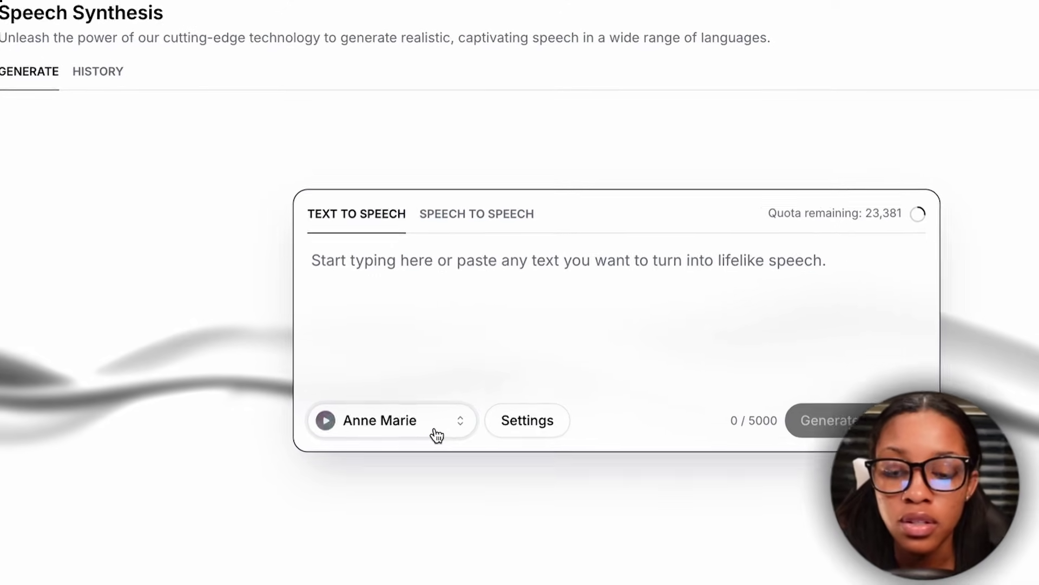
left_click(437, 435)
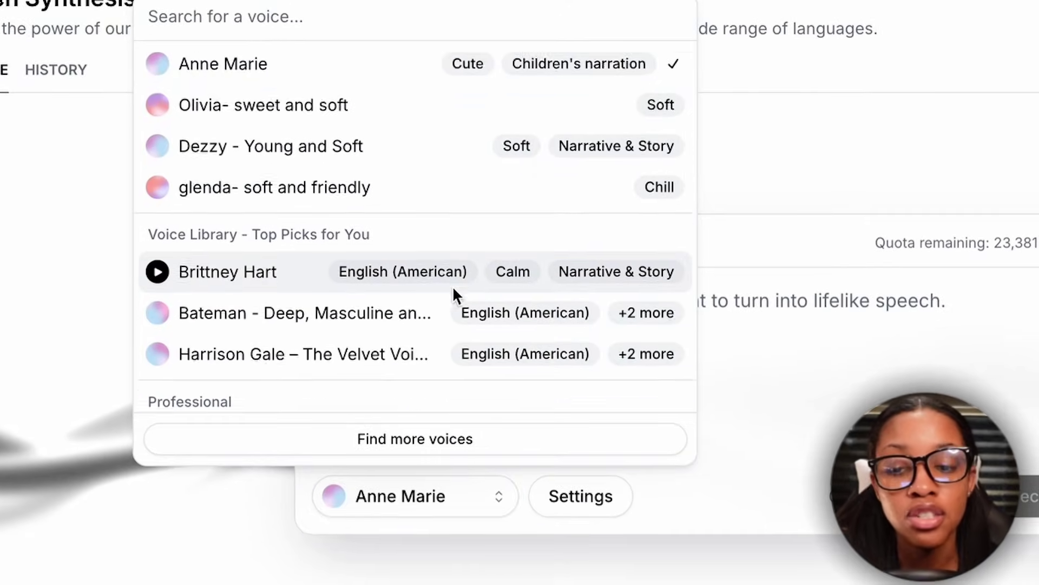
scroll(453, 286, "down", 2)
scroll(303, 292, "down", 2)
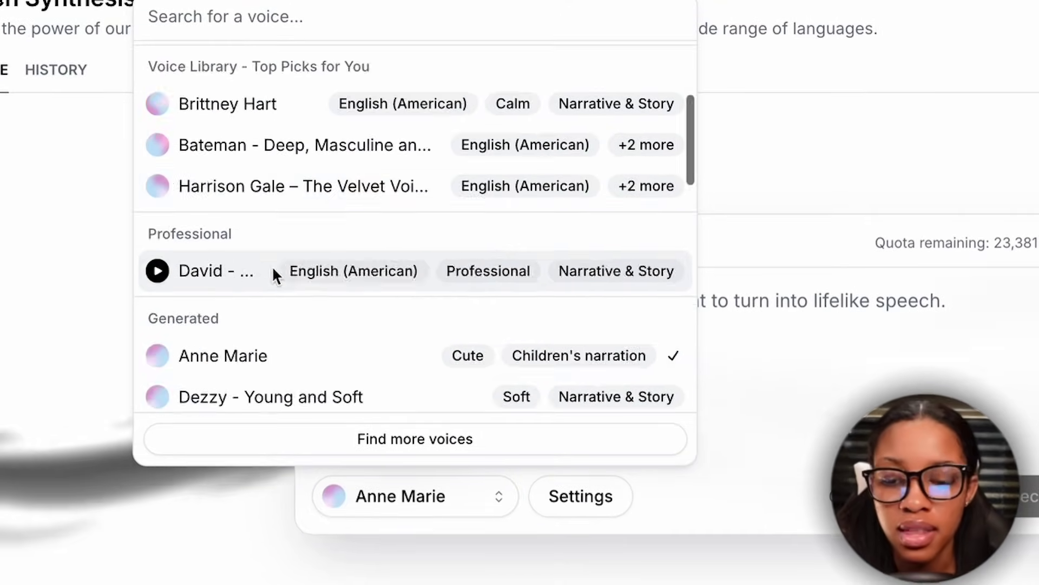
left_click(247, 271)
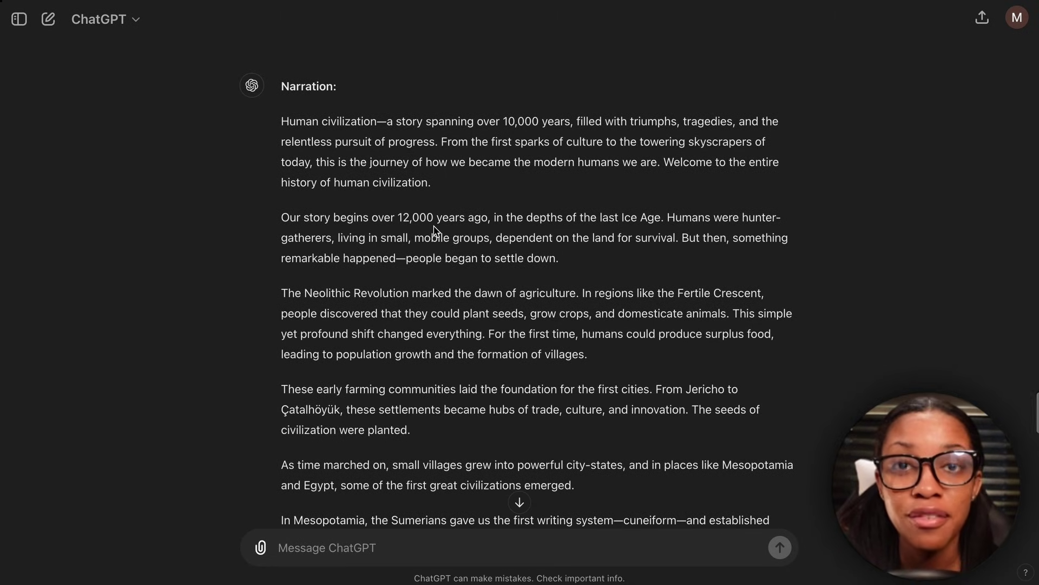
- Copy the first two narration paragraphs from ChatGPT and paste them into the ElevenLabs text-to-speech box
left_click_drag(280, 120, 582, 261)
key("ctrl+c")
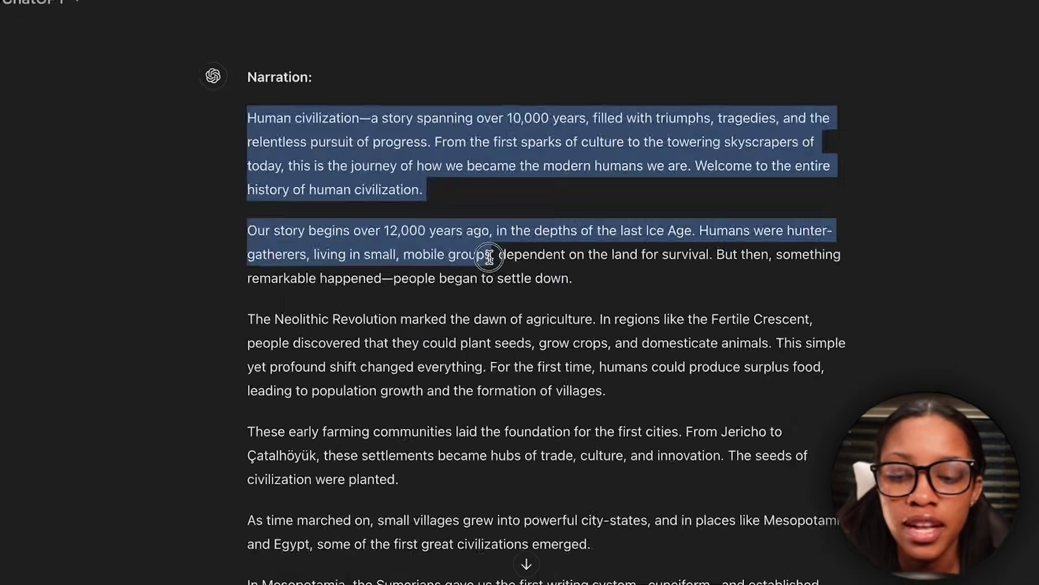
left_click_drag(630, 317, 633, 322)
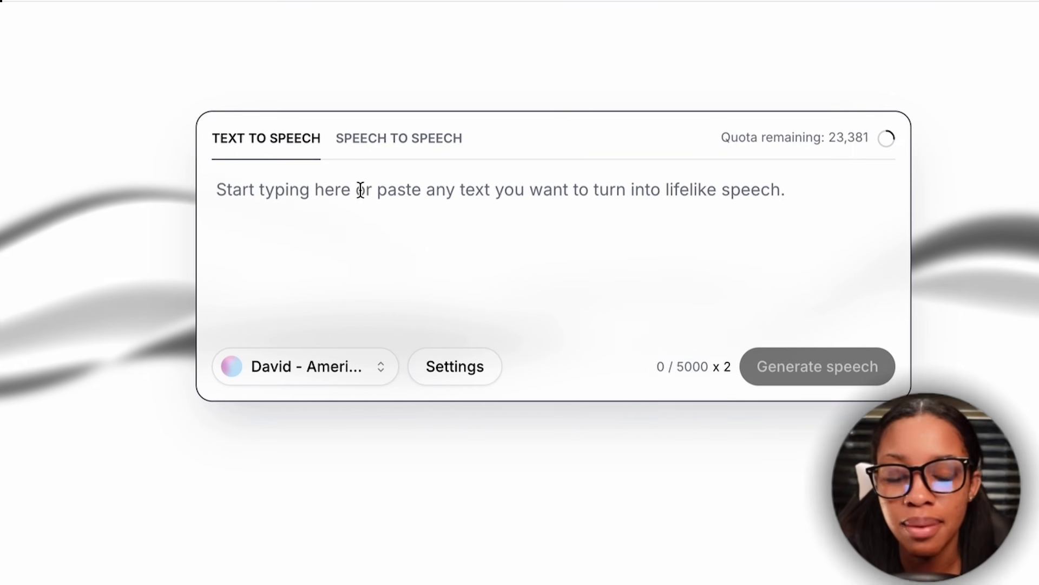
key("ctrl+v")
left_click(508, 281)
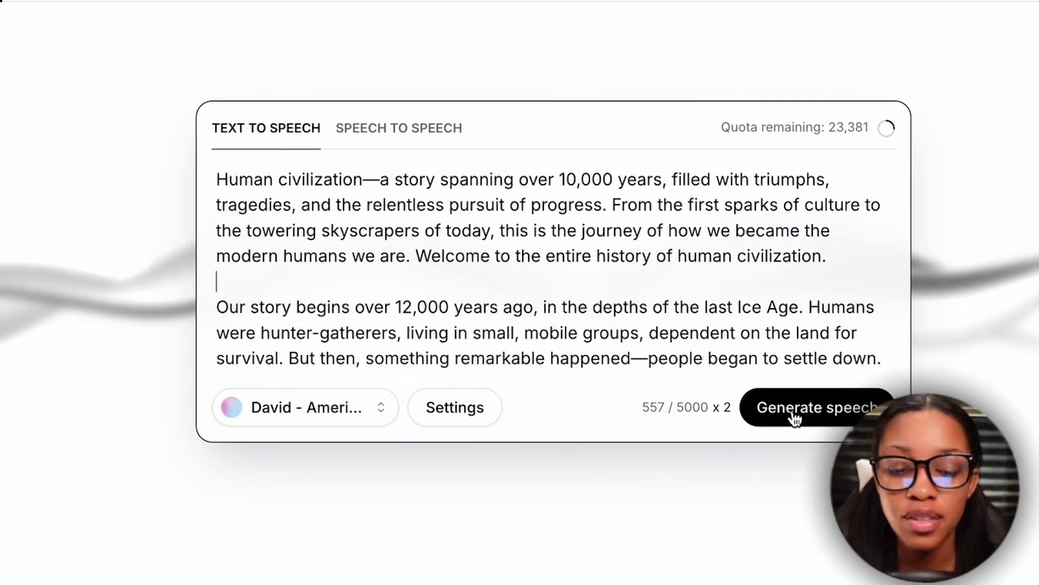
- Generate speech from the pasted narration and listen to part of the resulting audio
left_click(795, 416)
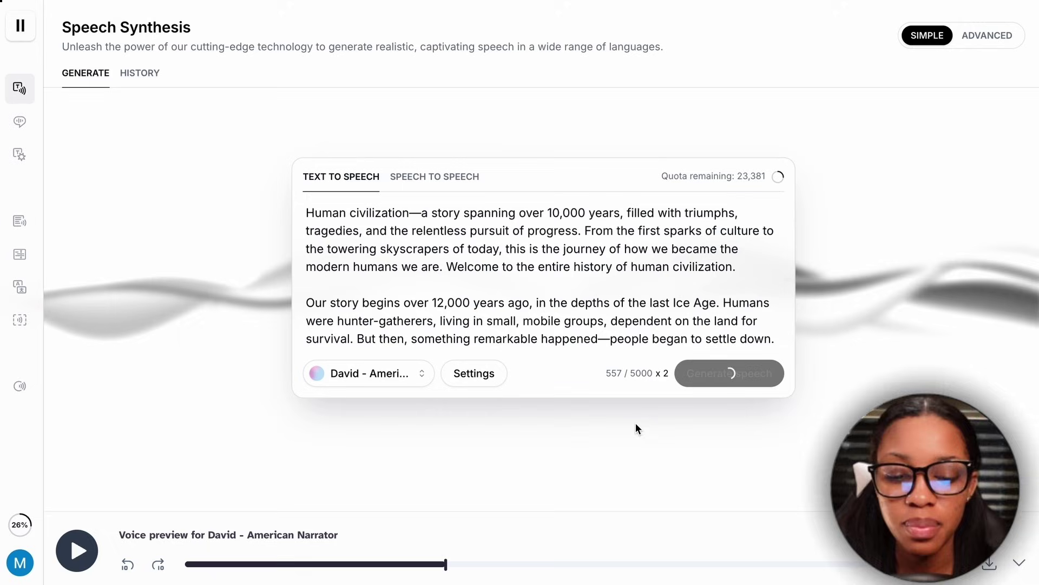
left_click(78, 559)
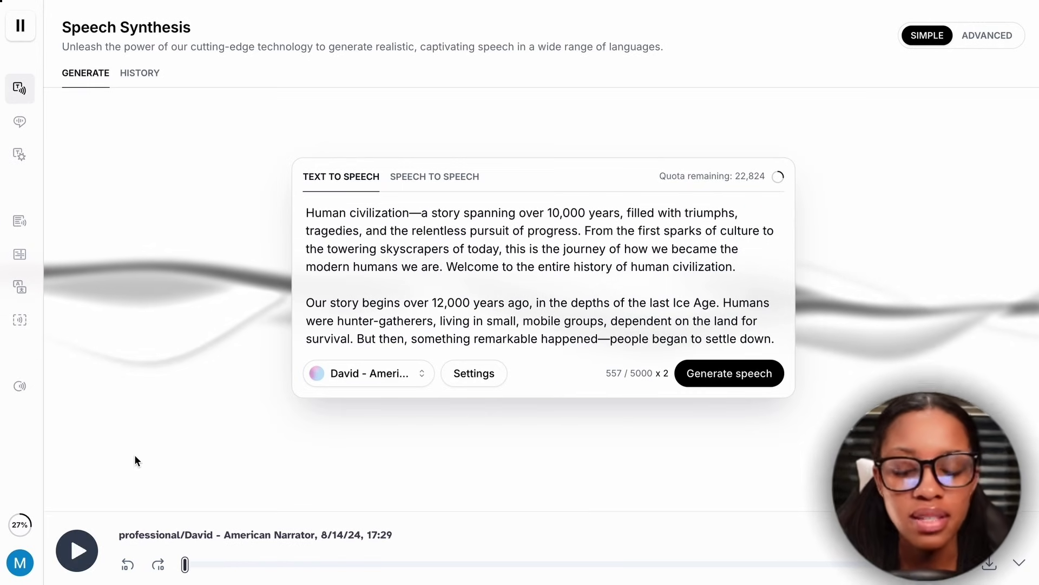
left_click(77, 550)
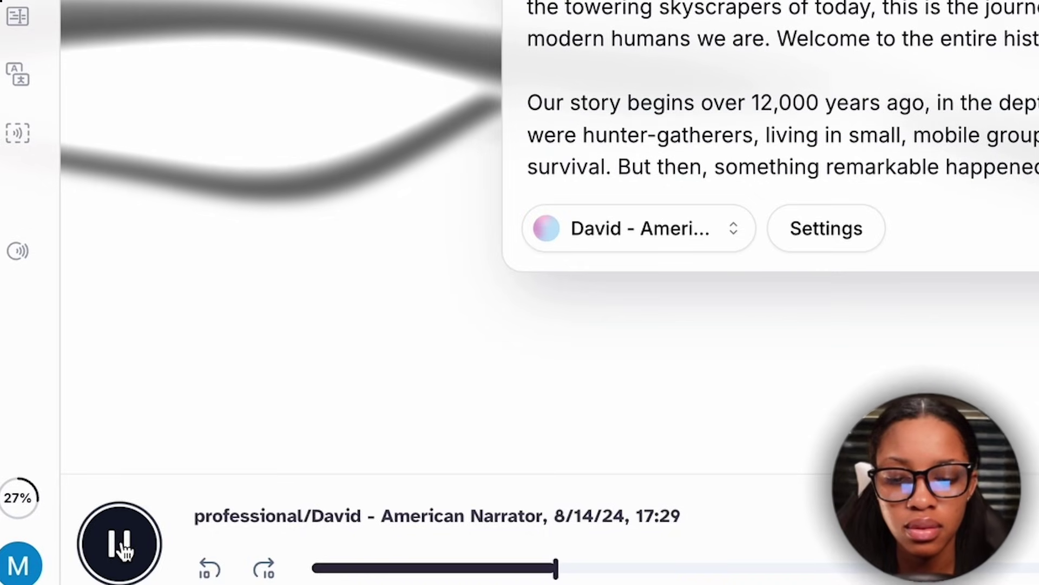
left_click(122, 547)
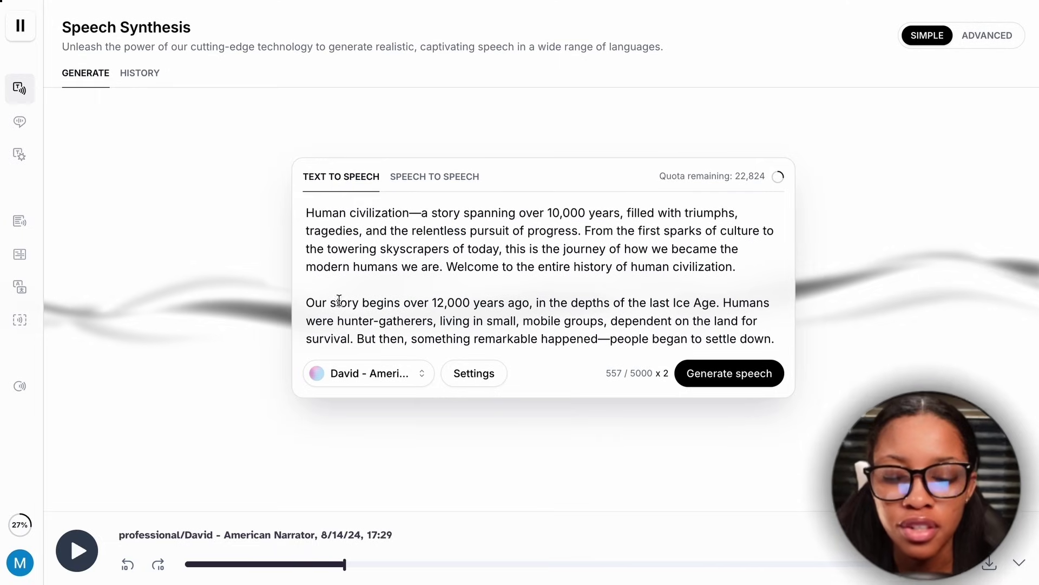
- Merge the two narration paragraphs into one continuous block and switch Speech Synthesis to the advanced view
left_click(307, 304)
key("BackSpace")
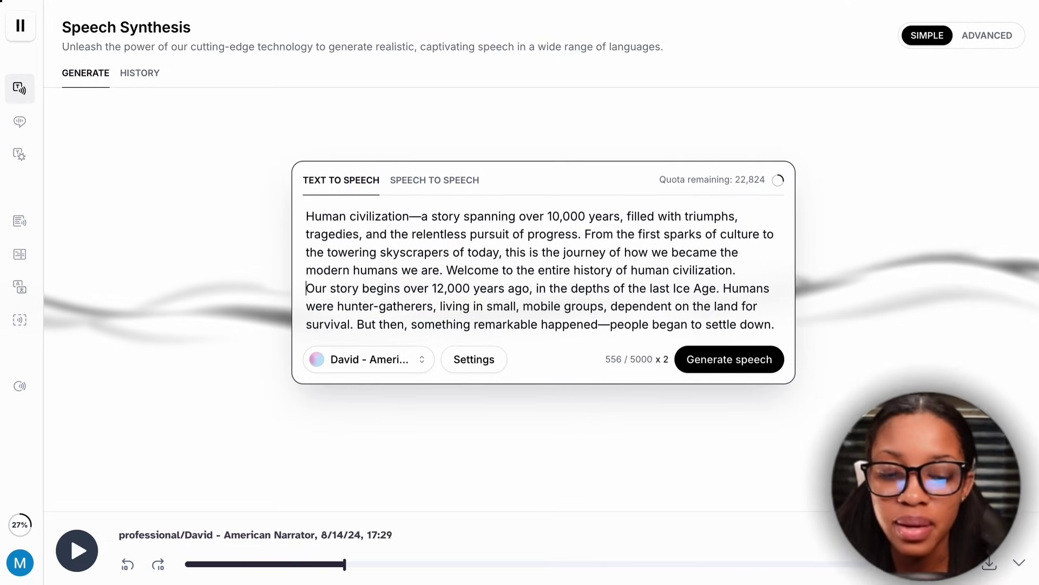
key("BackSpace")
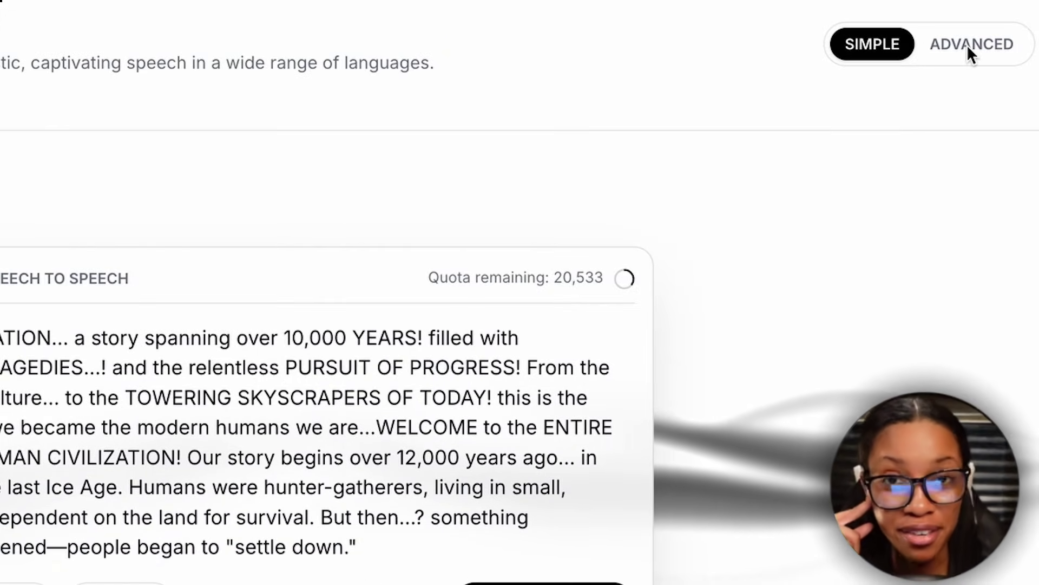
left_click(963, 45)
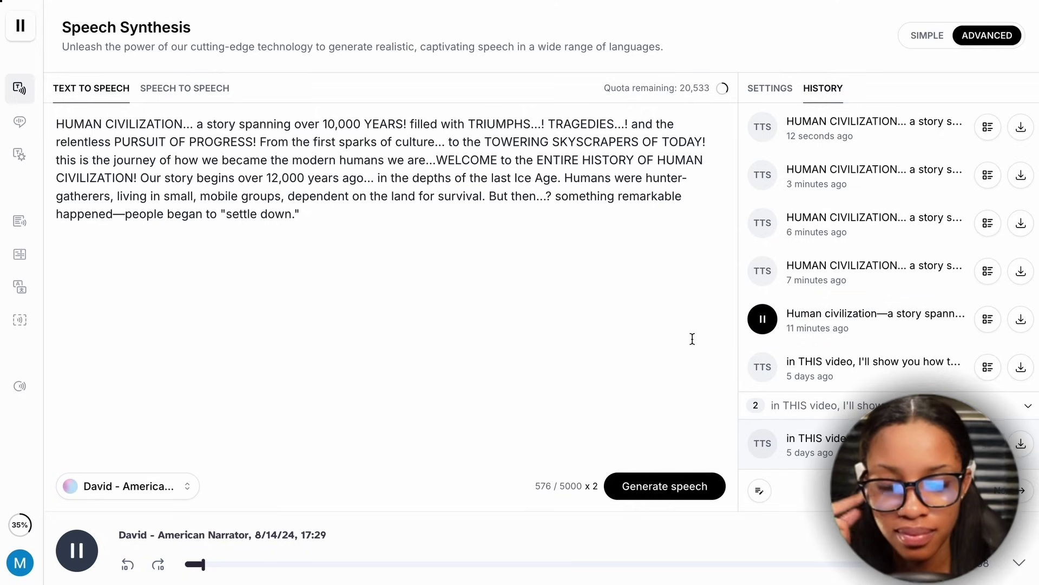
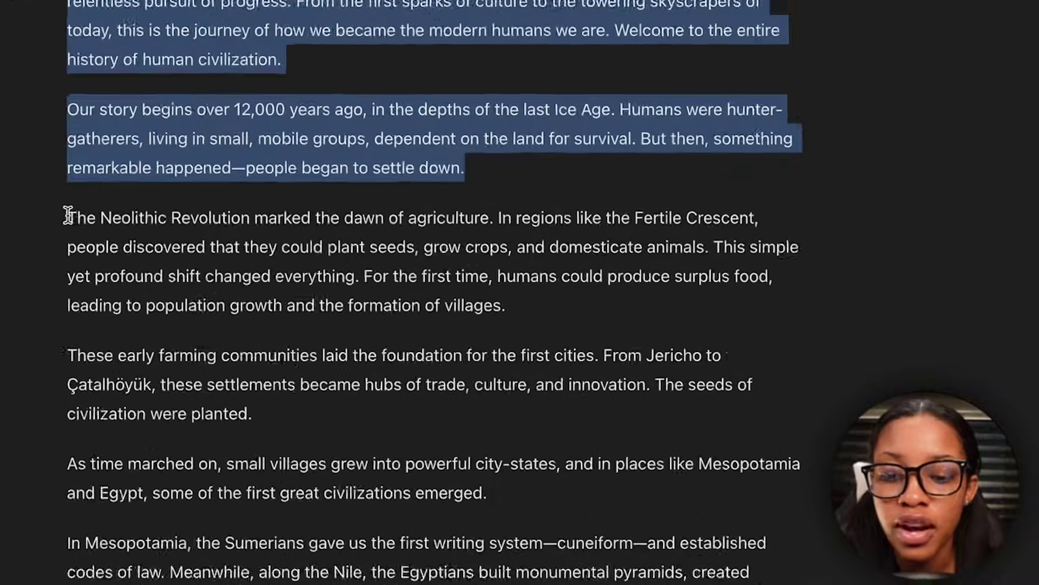
- Replace the text-to-speech text with the next ChatGPT narration paragraphs, from "The Neolithic Revolution" through "great civilizations emerged."
left_click_drag(65, 214, 485, 511)
key("ctrl+c")
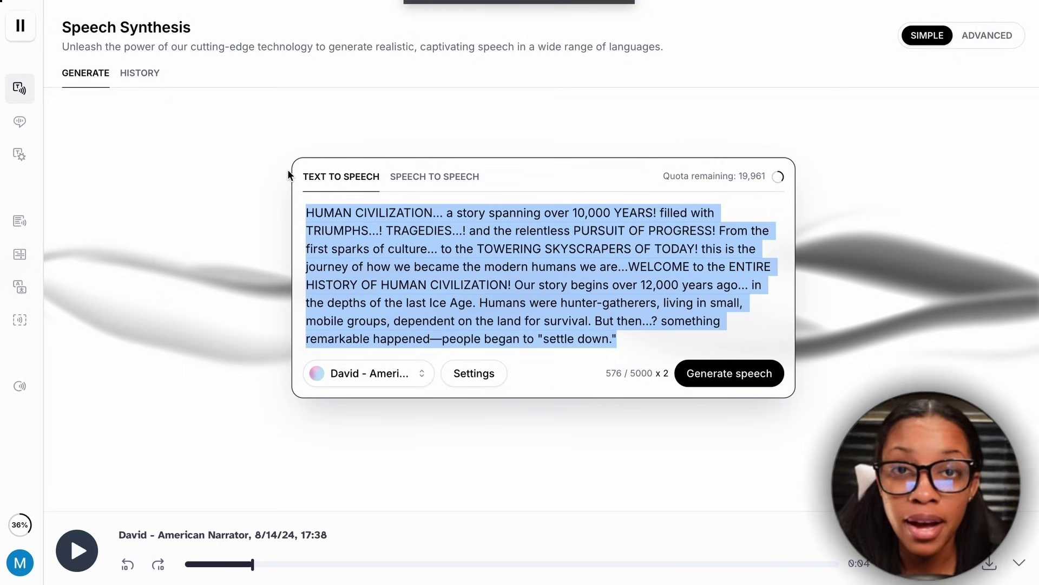
key("BackSpace")
key("ctrl+v")
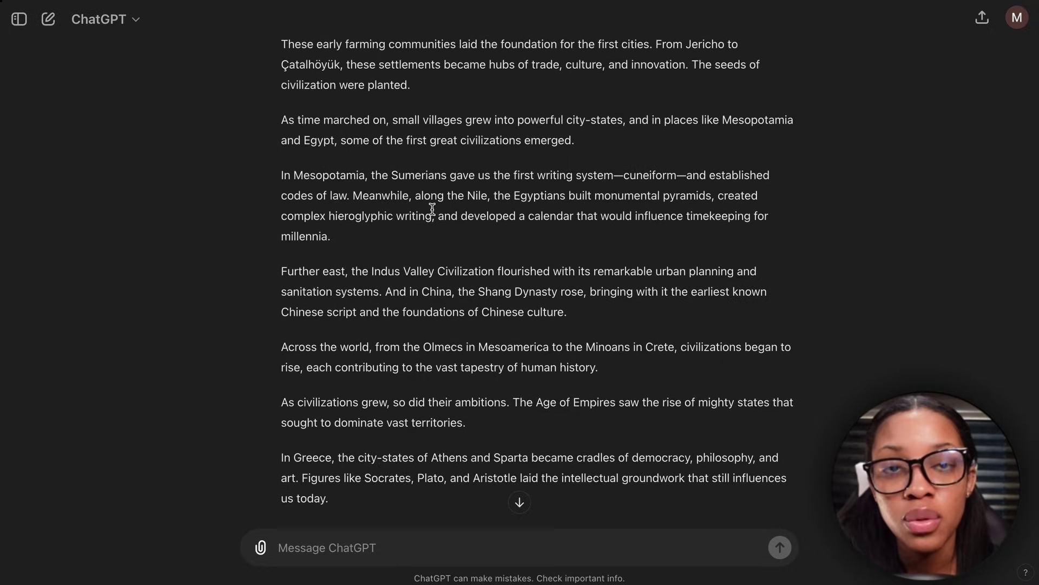
- Ask ChatGPT, as an image generation prompt producer, to create 3 or more image prompts for each scene, and review them
scroll(432, 209, "up", 3)
scroll(432, 208, "up", 3)
scroll(432, 227, "down", 2)
scroll(420, 178, "down", 20)
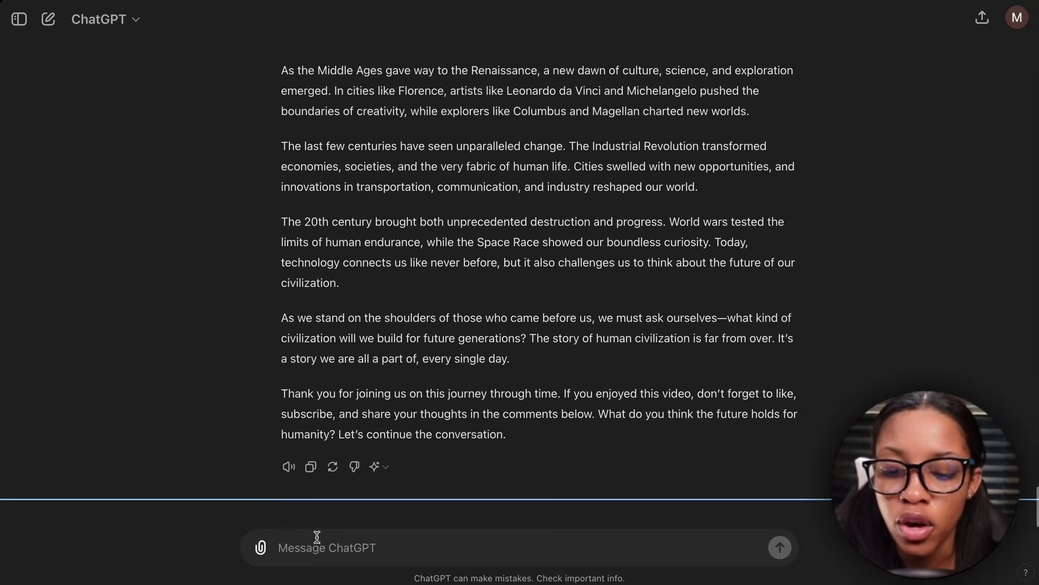
type("imagine you are a image generation prompt producer, create 3 or more image prompts for each scene")
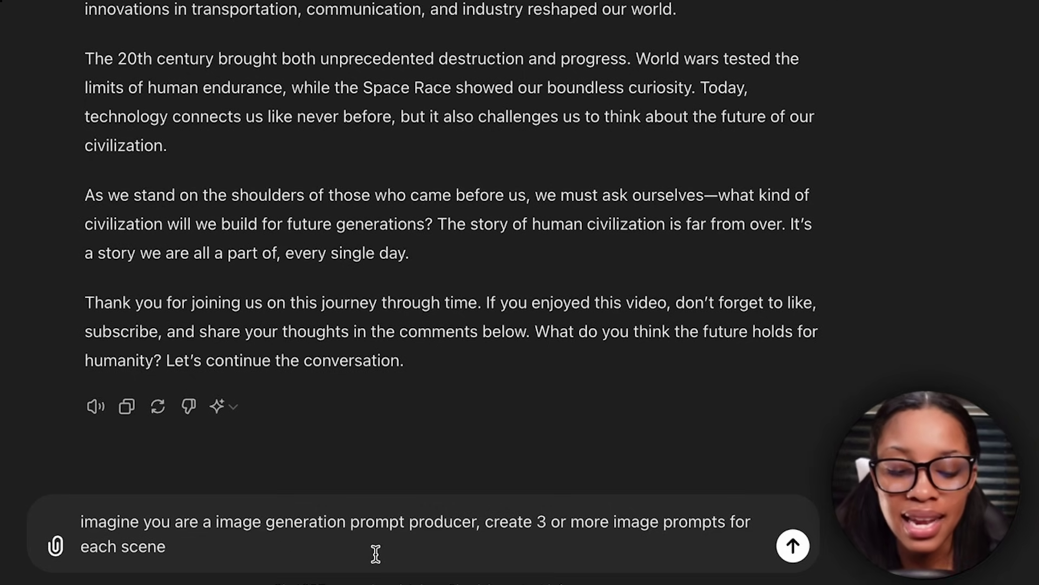
key("Return")
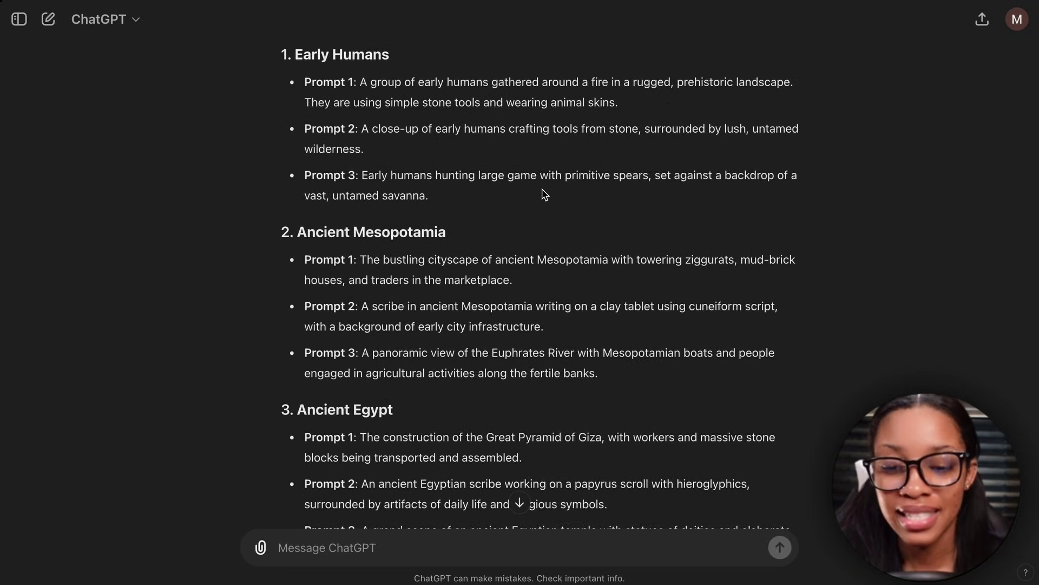
scroll(544, 194, "down", 12)
scroll(544, 194, "down", 4)
scroll(543, 191, "up", 10)
scroll(542, 190, "up", 3)
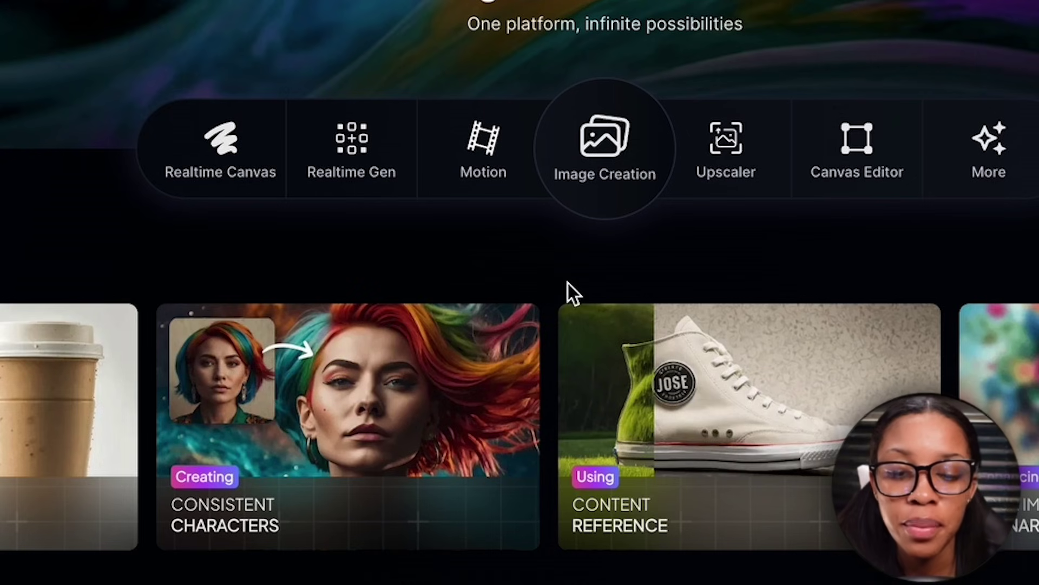
- Open Leonardo's Image Creation tool with the Leonardo Lightning XL model and review the style presets, keeping Dynamic
left_click(606, 158)
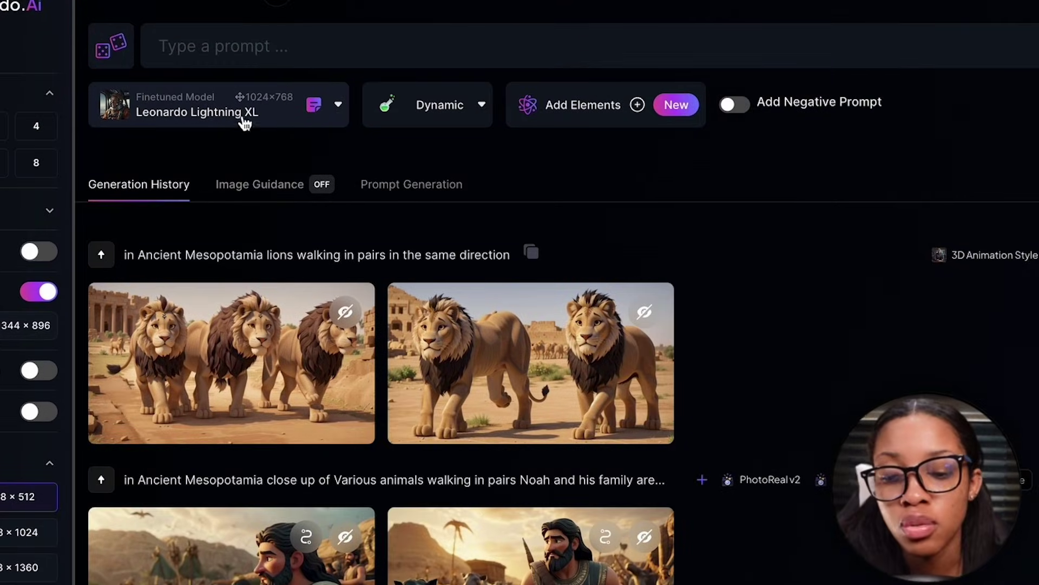
left_click(339, 106)
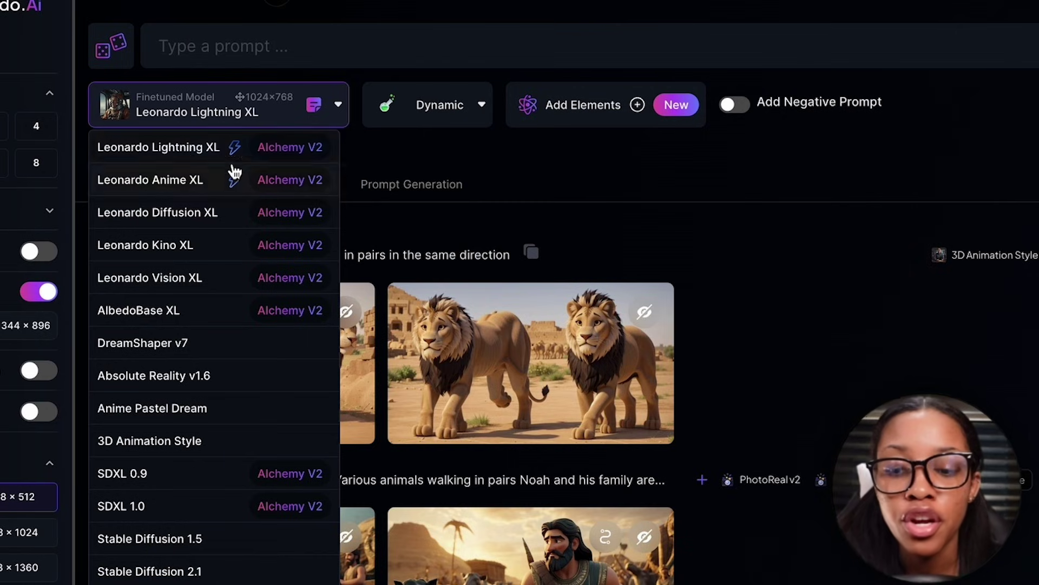
left_click(189, 157)
left_click(465, 114)
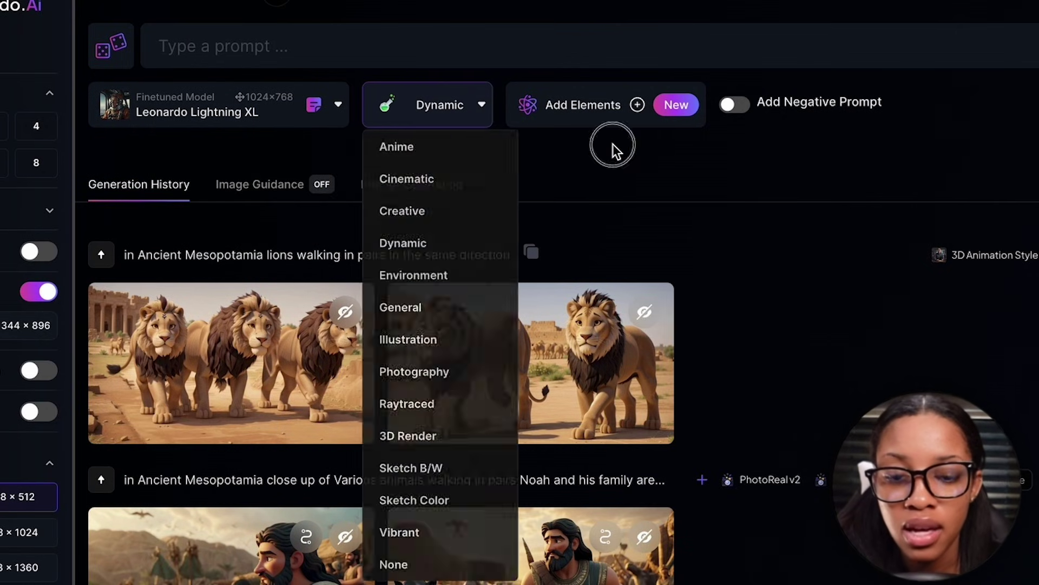
left_click(613, 151)
- Set the image aspect ratio to 16:9
scroll(37, 231, "down", 3)
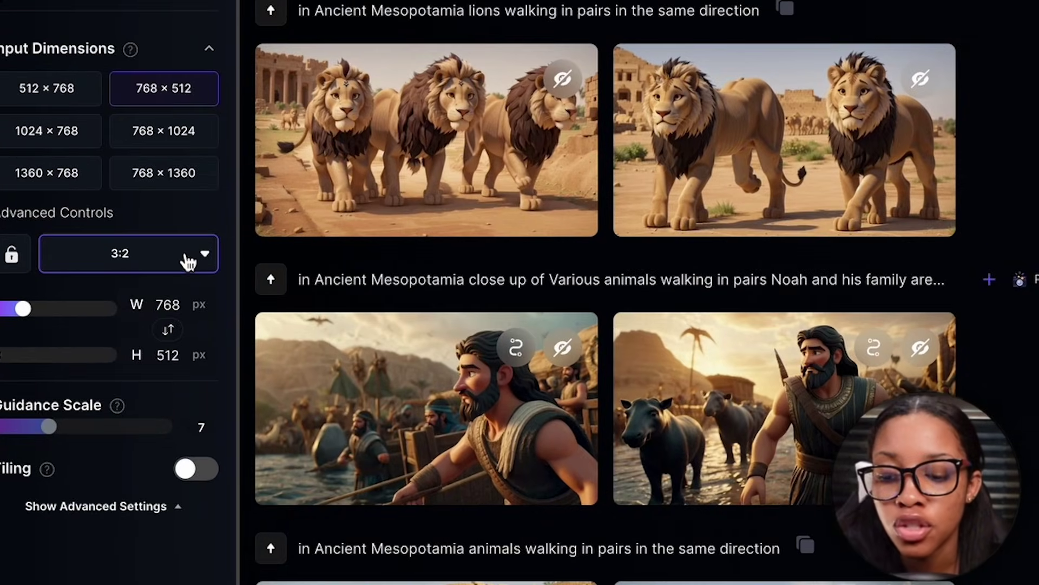
left_click(188, 263)
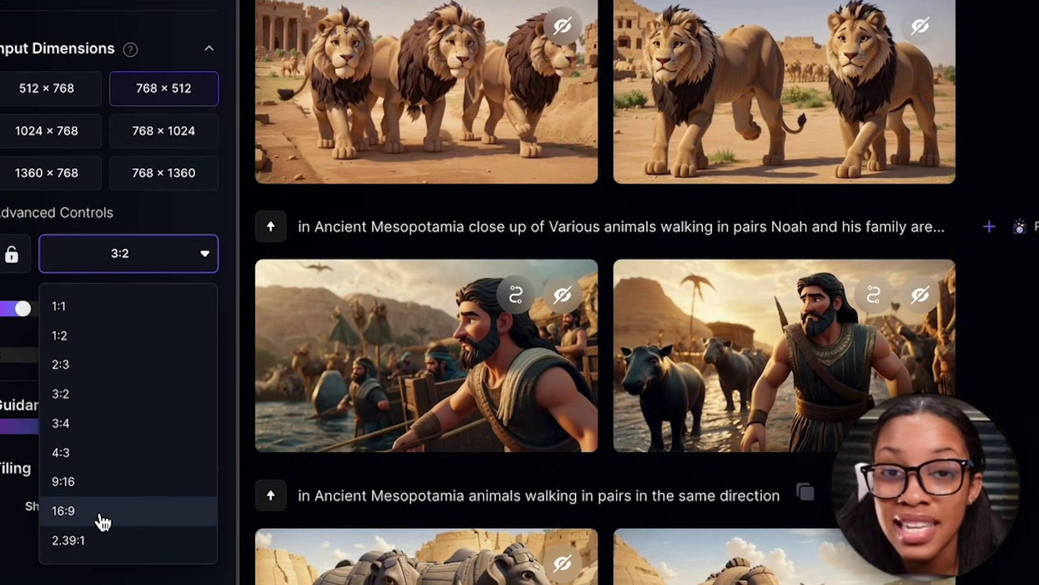
left_click(102, 521)
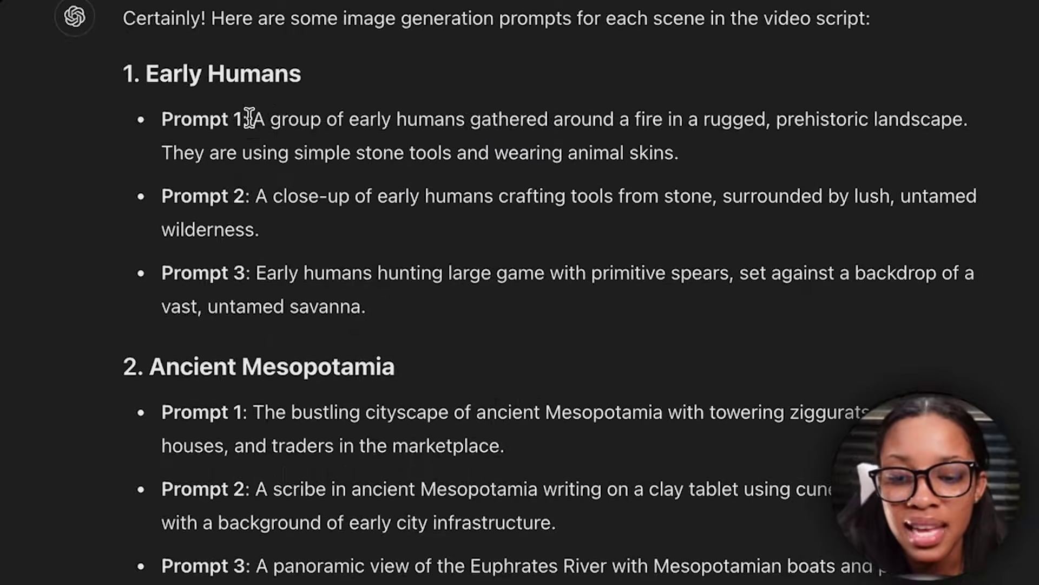
- Generate images from ChatGPT's first Early Humans prompt about a group around a fire, and compare both results enlarged
left_click_drag(253, 119, 682, 159)
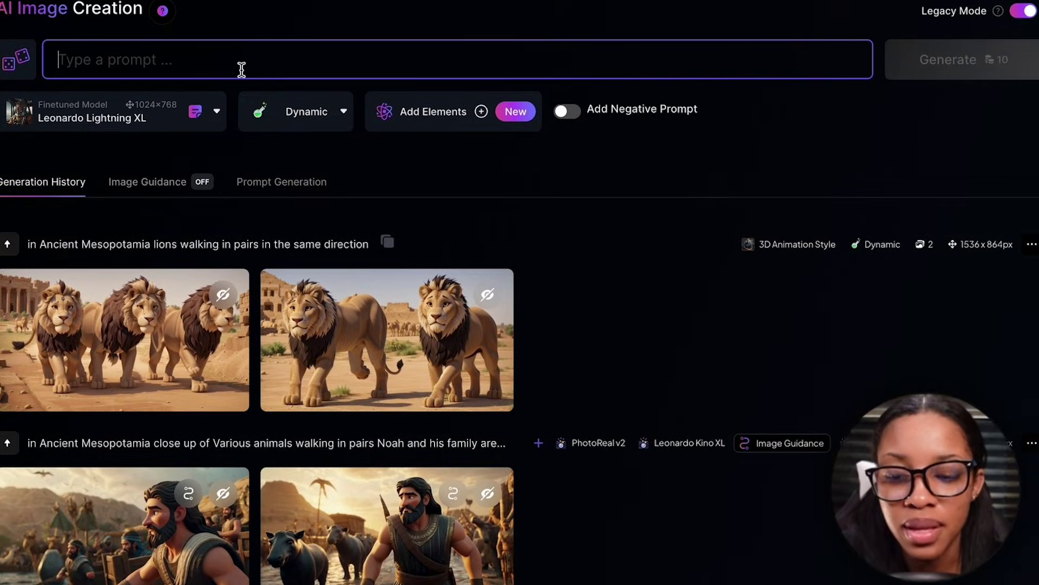
type("A group of early humans gathered around a fire in a rugged, prehistoric landscape. They are using simple stone tools and wearing animal skins.")
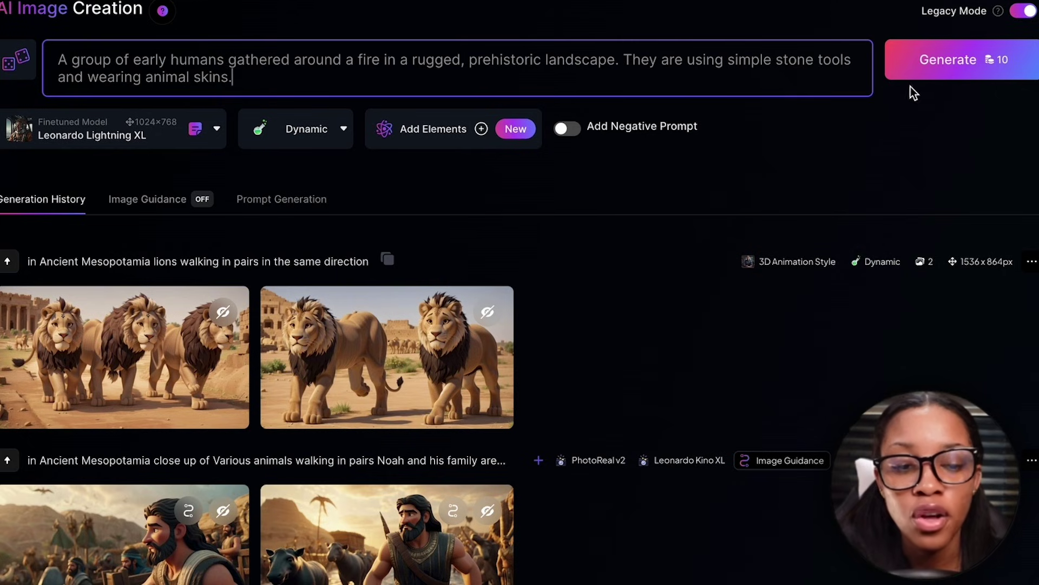
left_click(943, 76)
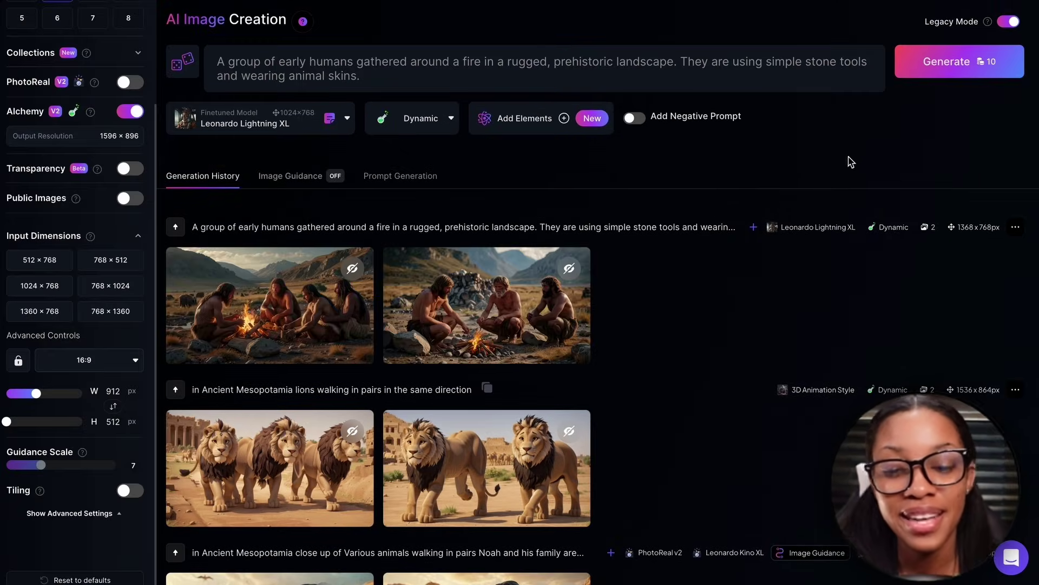
left_click(264, 287)
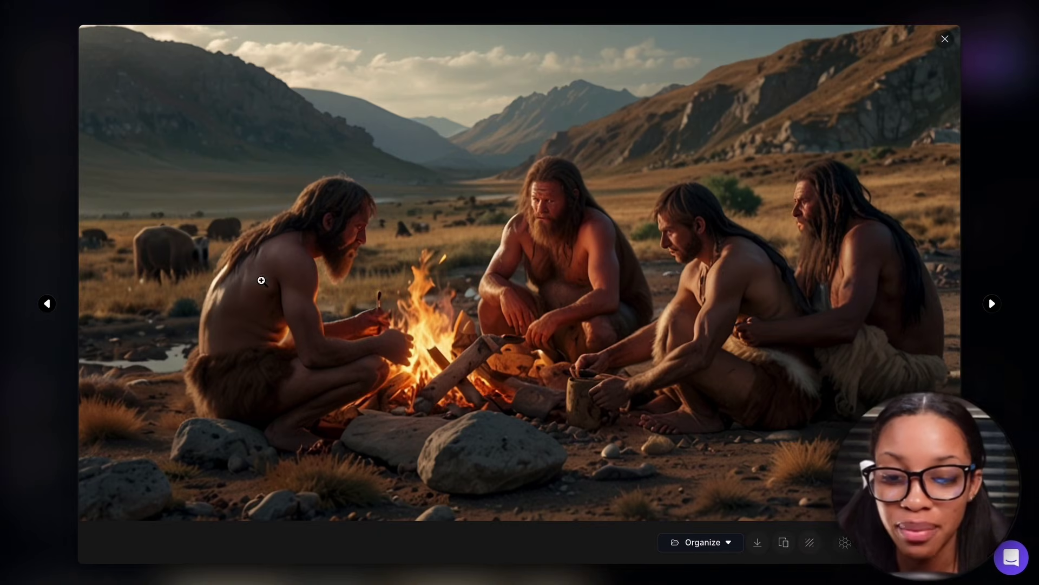
left_click(992, 304)
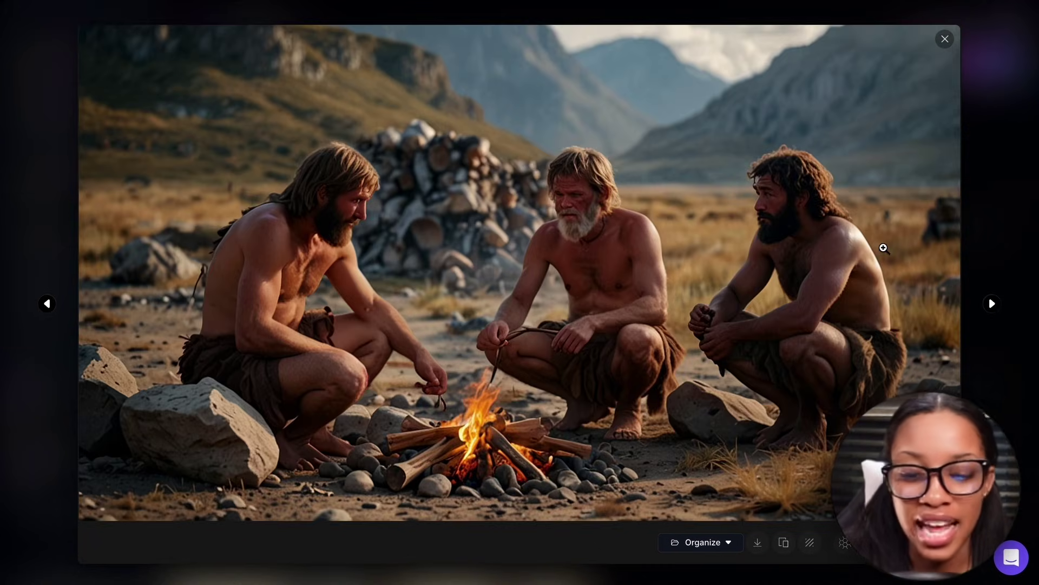
left_click(47, 303)
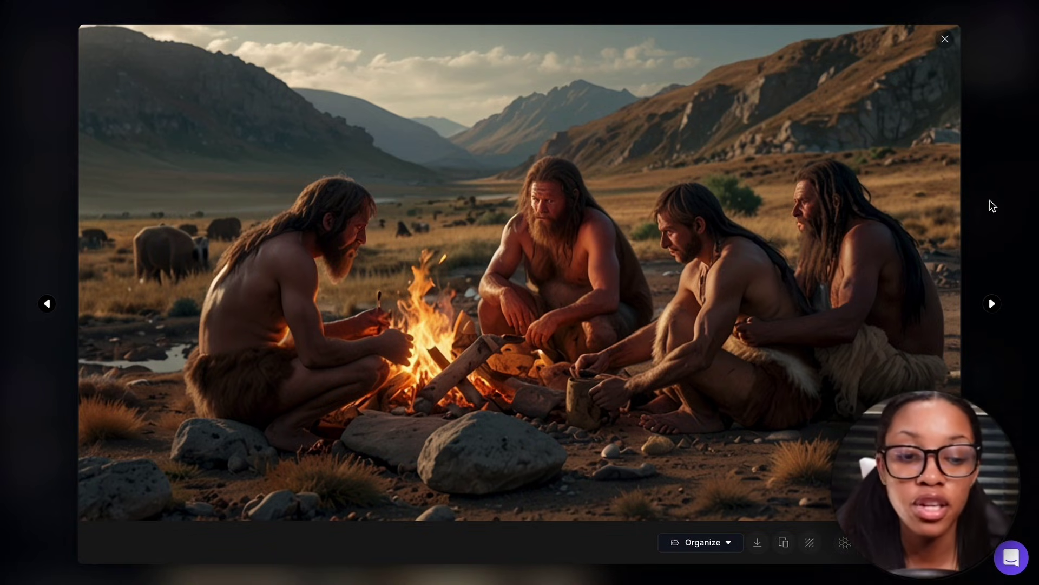
left_click(993, 304)
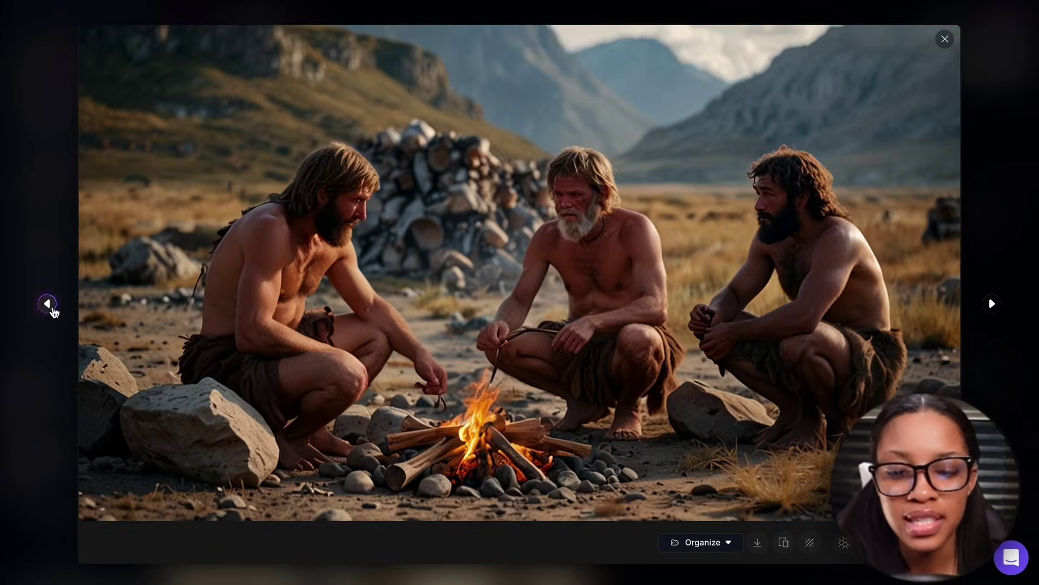
left_click(49, 305)
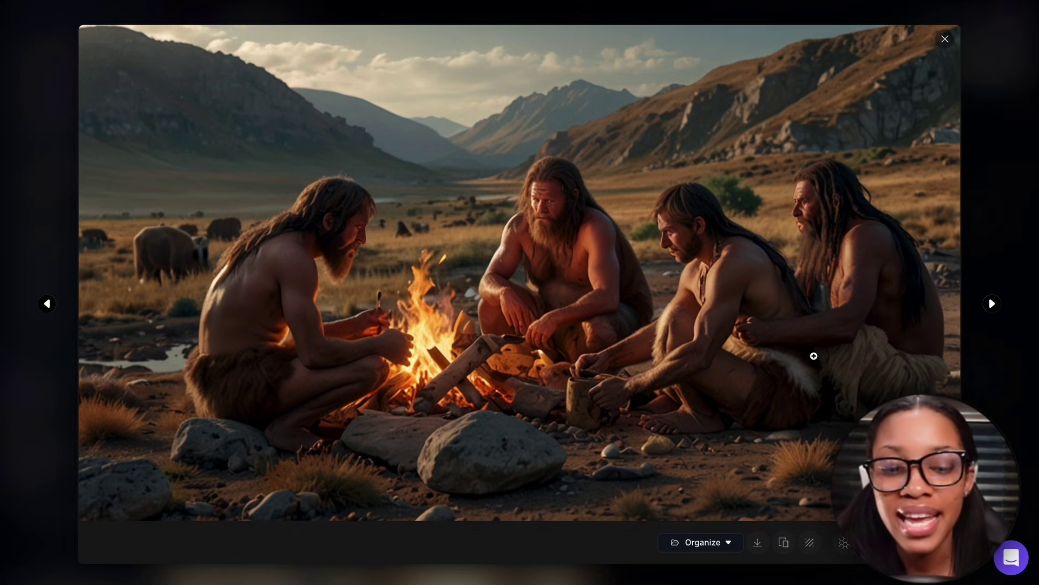
left_click(1018, 171)
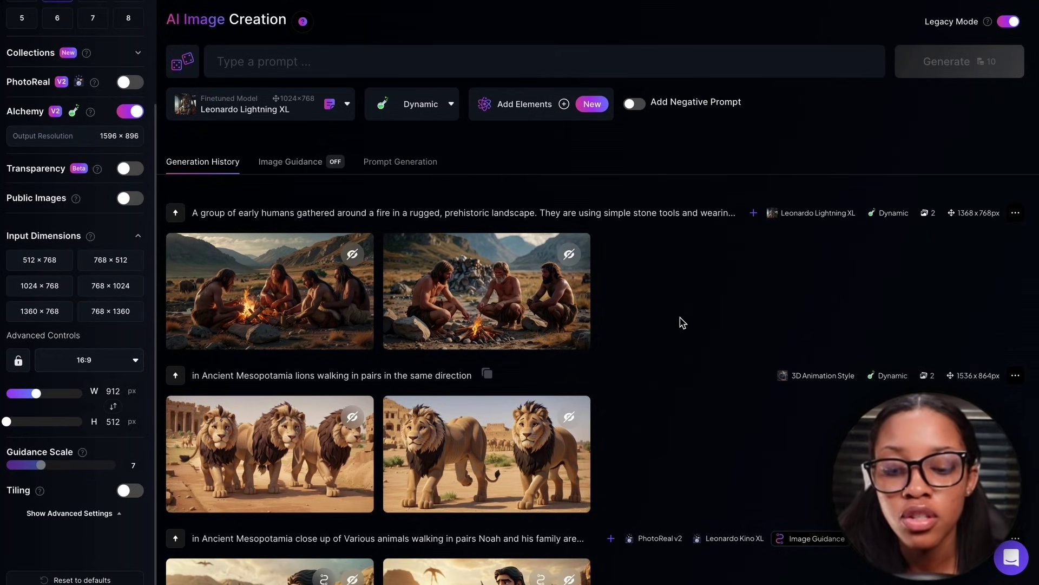
- Generate a motion video from the first campfire image with motion strength 3 and private mode on
mouse_move(273, 279)
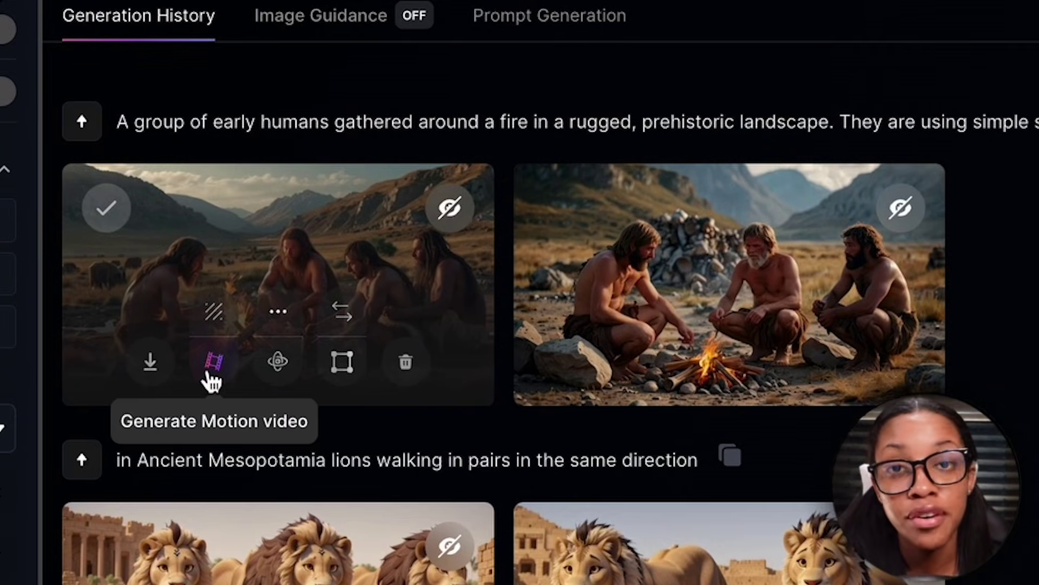
left_click(210, 371)
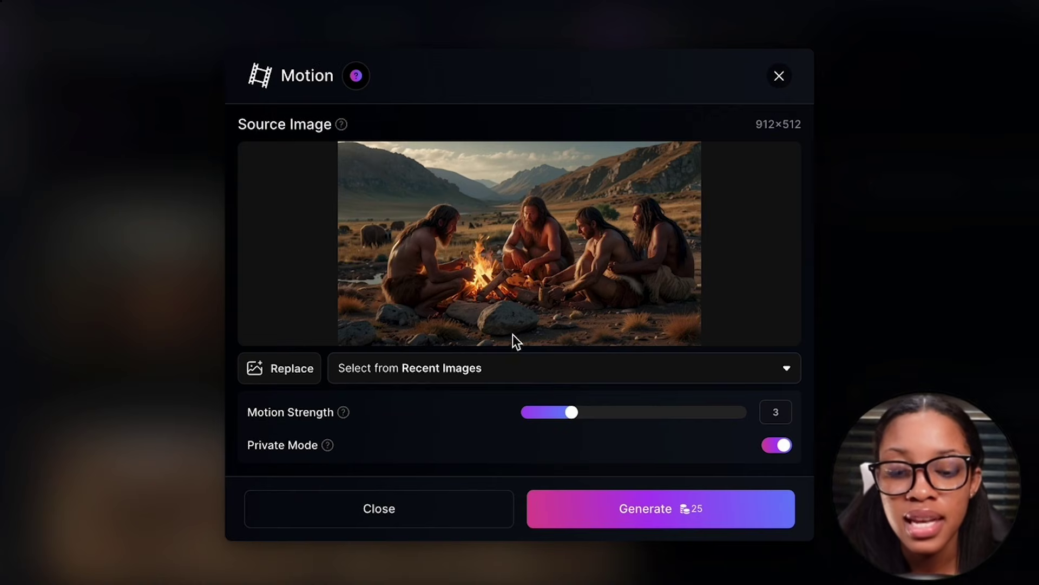
mouse_move(571, 418)
left_mouse_down()
mouse_move(553, 418)
mouse_move(568, 420)
left_mouse_up()
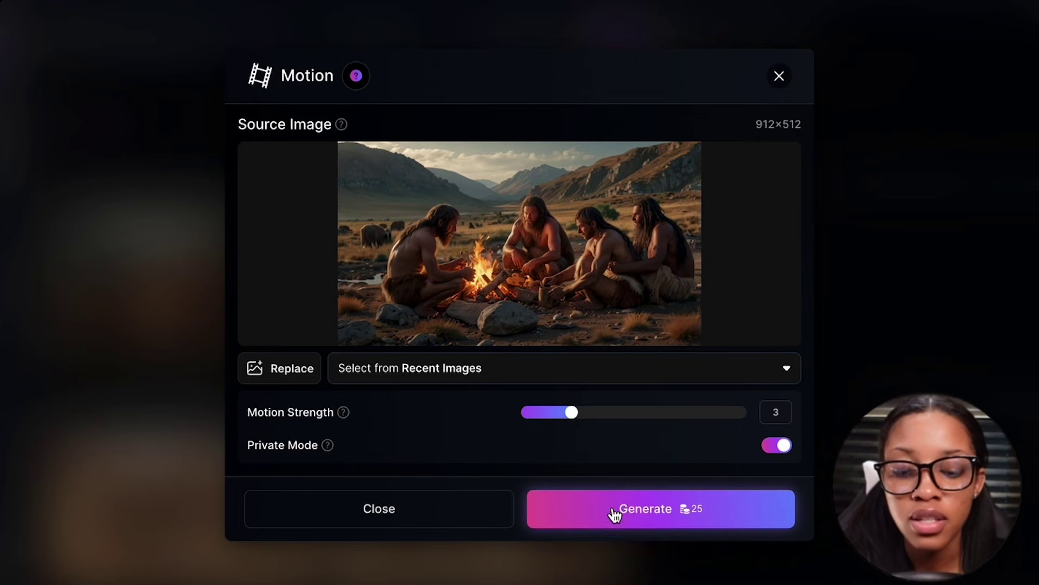
left_click(637, 516)
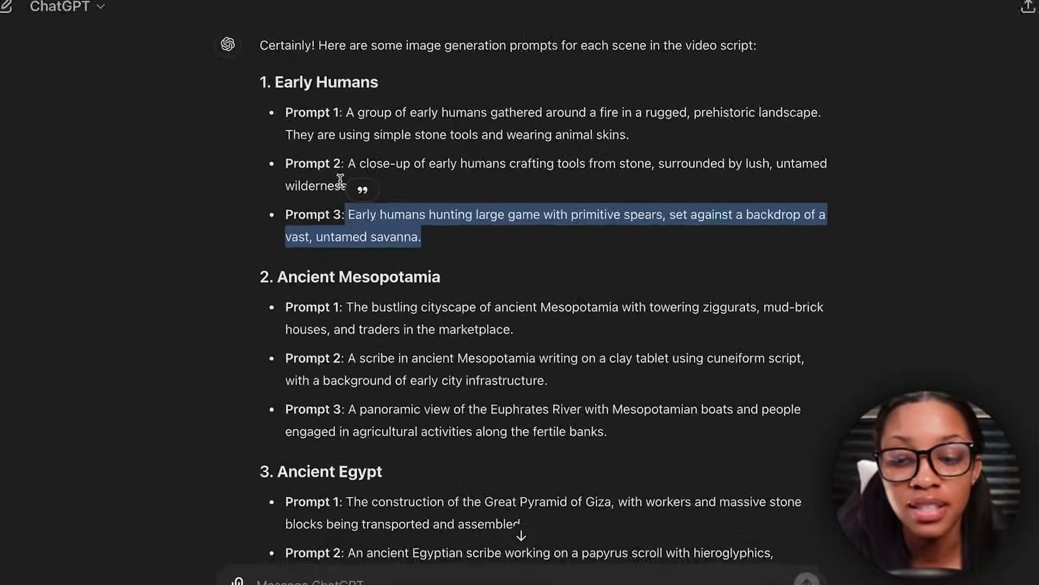
- Generate images from ChatGPT's second Early Humans prompt, the close-up of crafting stone tools, and inspect the second result enlarged
left_click(367, 159)
left_click_drag(264, 164, 281, 197)
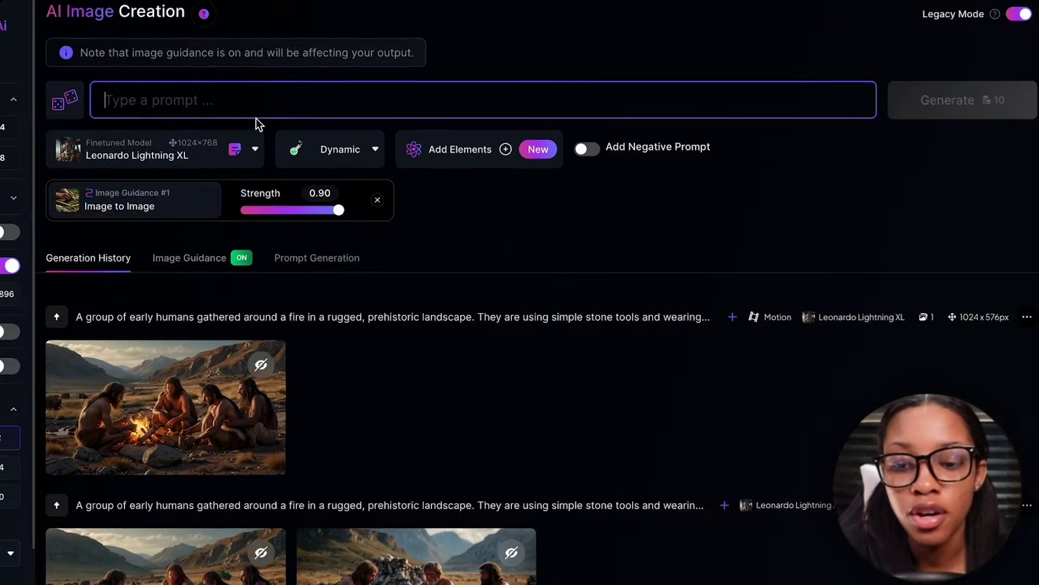
type("A close-up of early humans crafting tools from stone, surrounded by lush, untamed wilderness.")
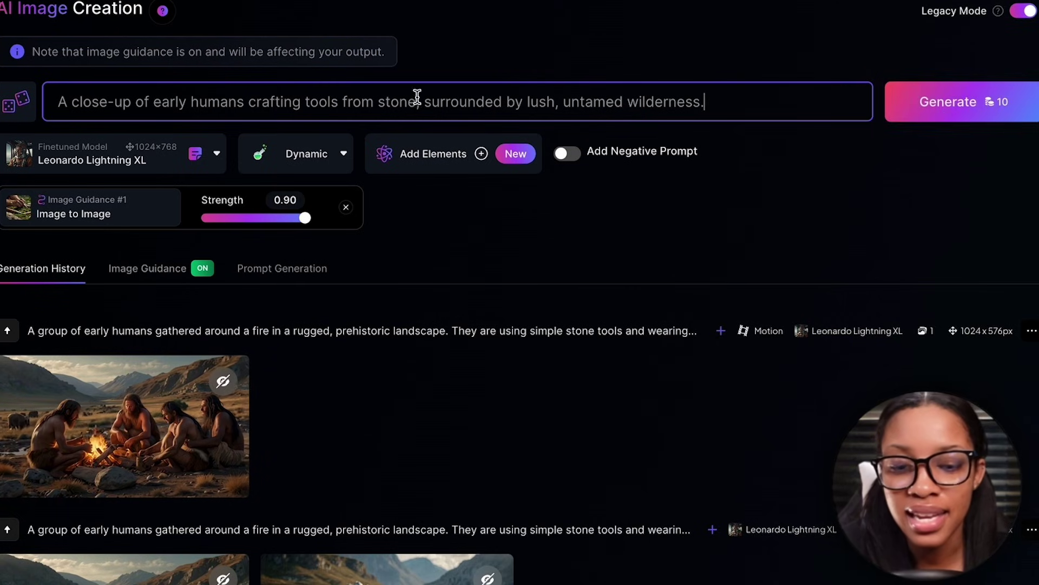
left_click(947, 102)
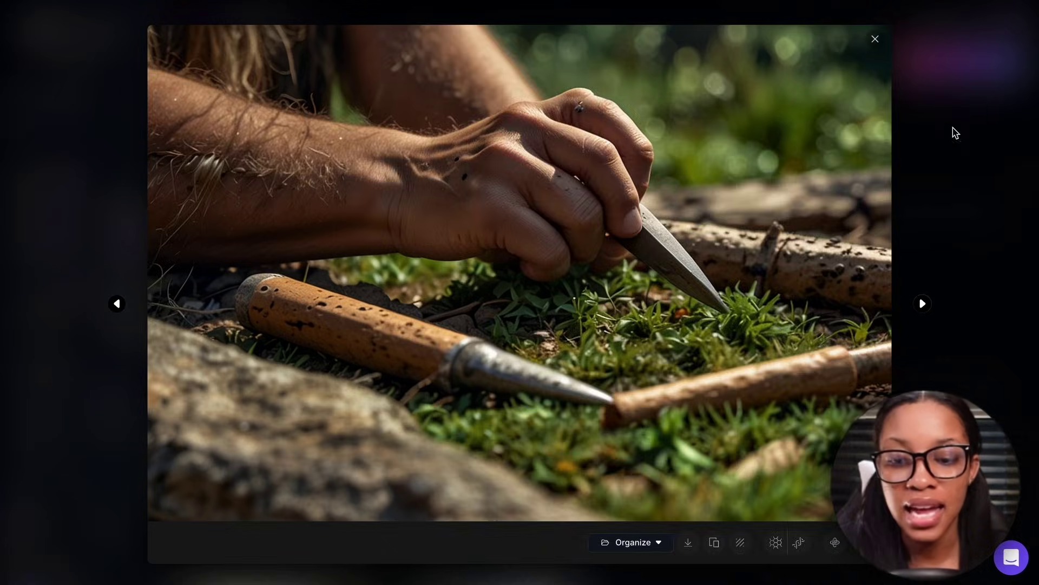
left_click(955, 134)
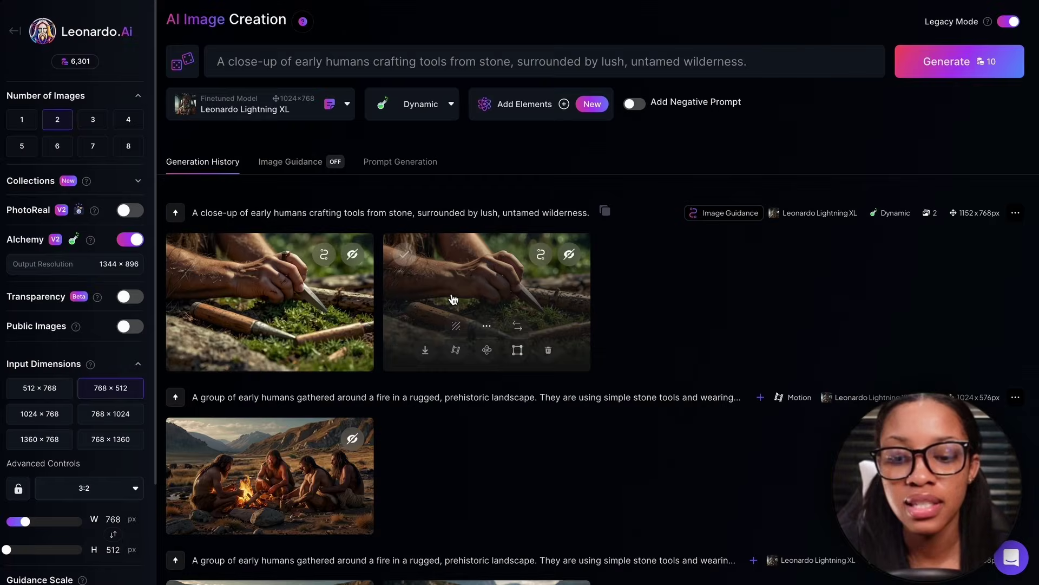
left_click(485, 279)
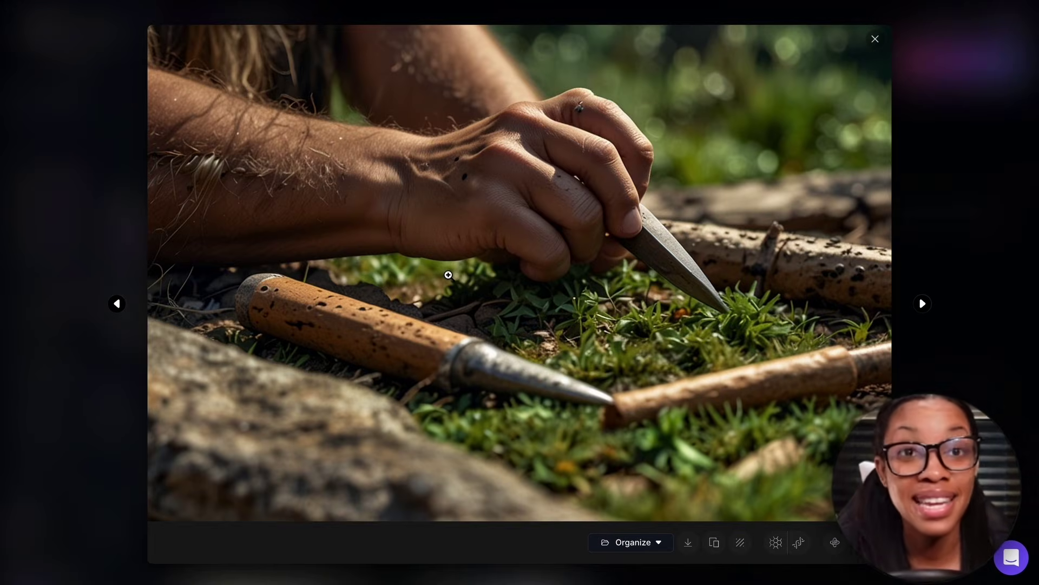
left_click(997, 92)
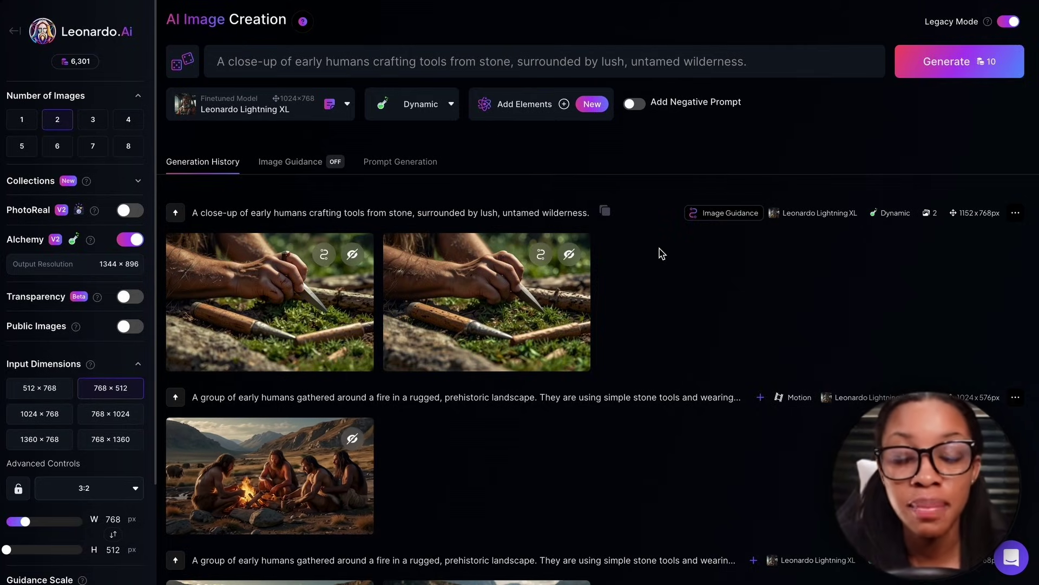
- Turn the second tool-crafting close-up into a motion video and download it as an MP4
mouse_move(452, 350)
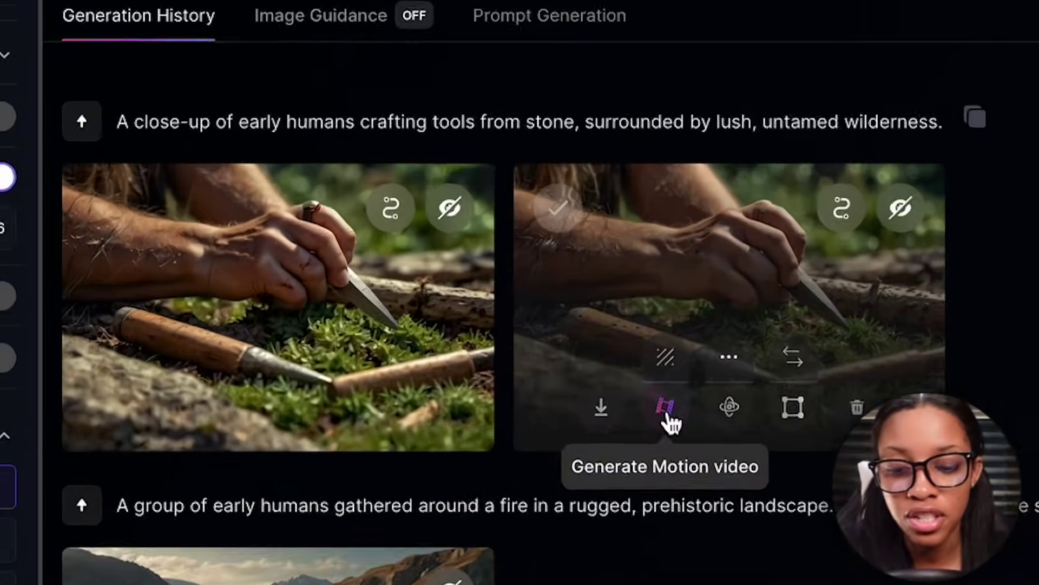
left_click(584, 386)
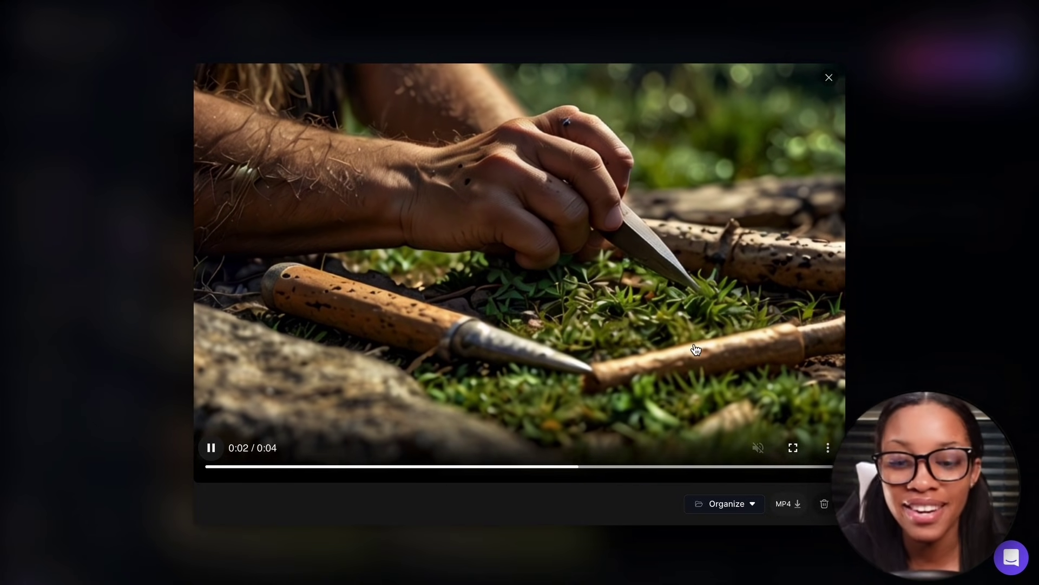
key("Escape")
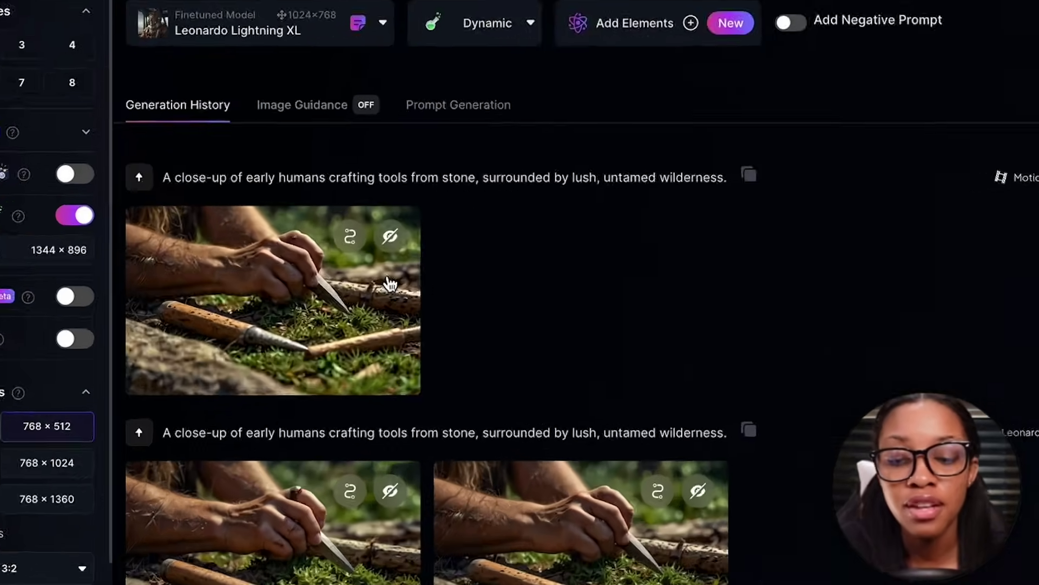
mouse_move(332, 285)
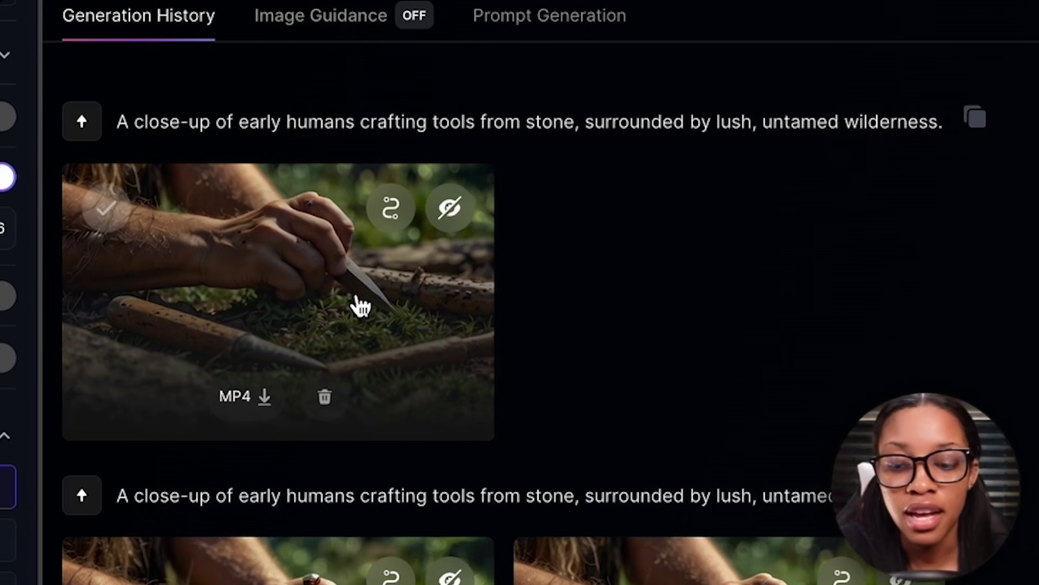
left_click(263, 403)
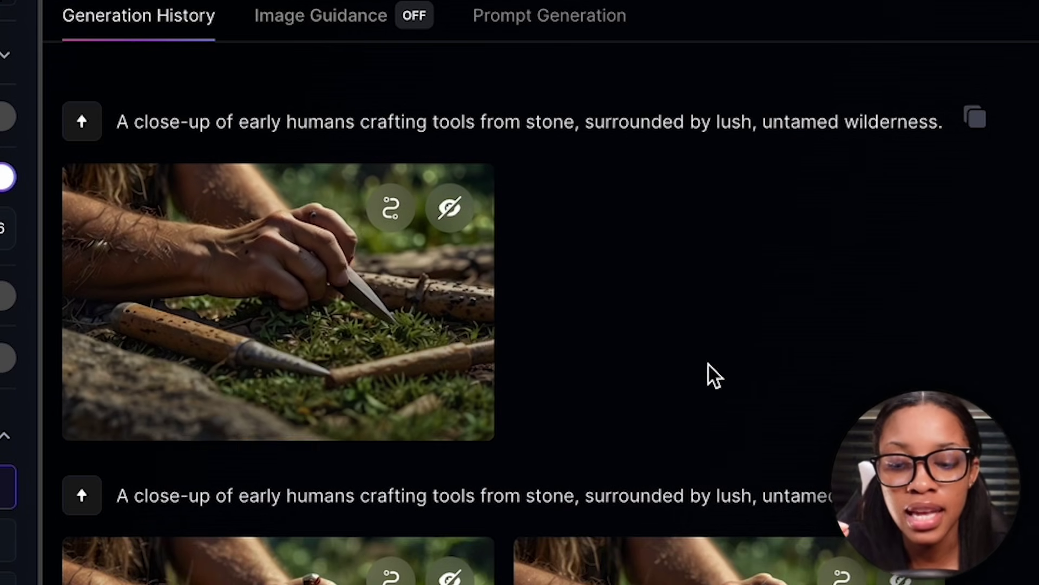
- Switch to ChatGPT and review the remaining scene prompts, from Early Humans through Ancient Mesopotamia and Ancient Egypt
scroll(713, 374, "down", 3)
scroll(712, 375, "down", 6)
mouse_move(278, 559)
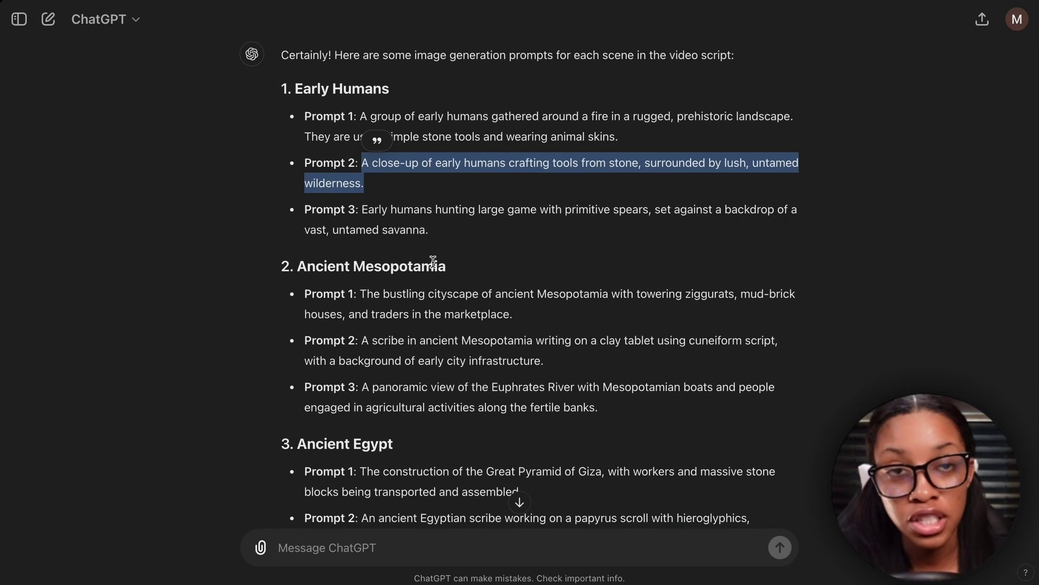
scroll(433, 262, "down", 15)
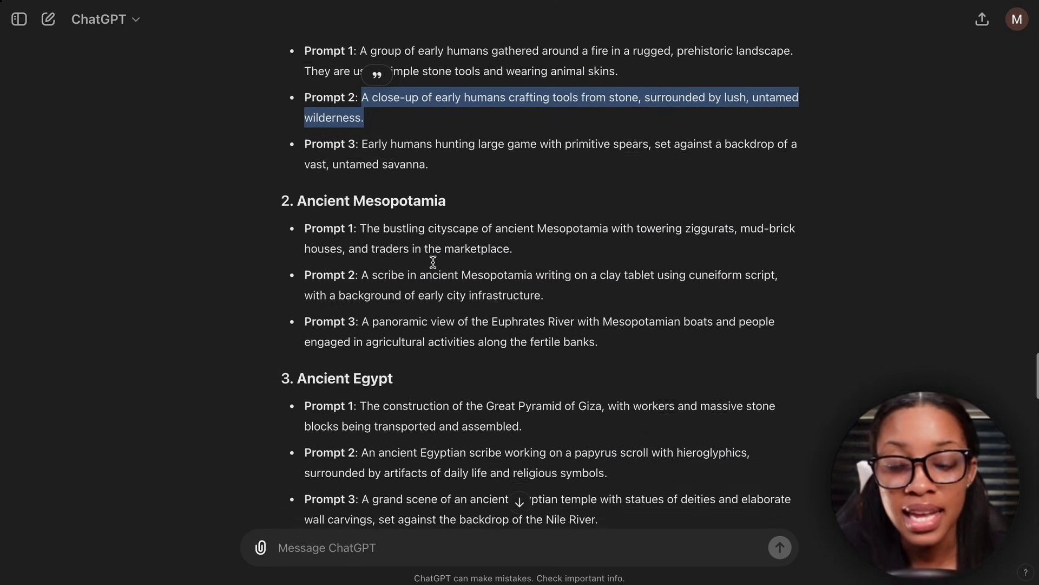
scroll(403, 222, "down", 2)
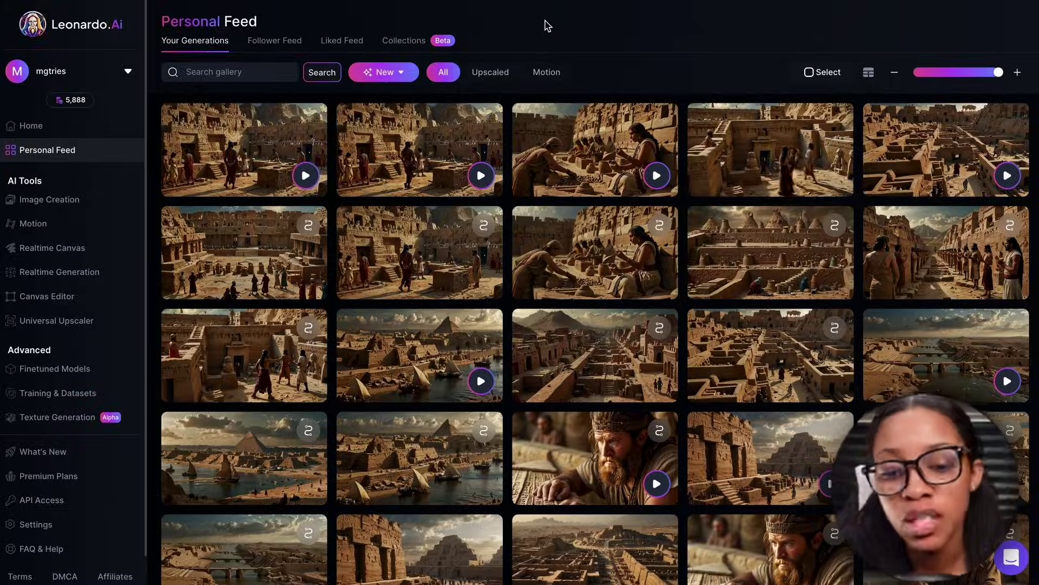
- Switch to Uppbeat, search for documentary music and browse the resulting tracks
left_click(488, 2)
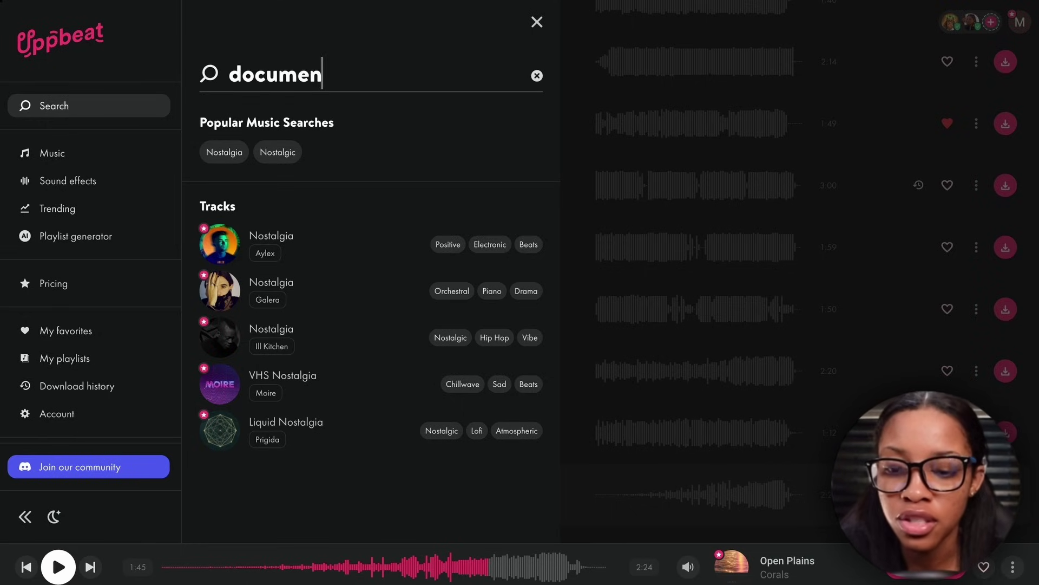
left_click(324, 151)
scroll(348, 377, "down", 10)
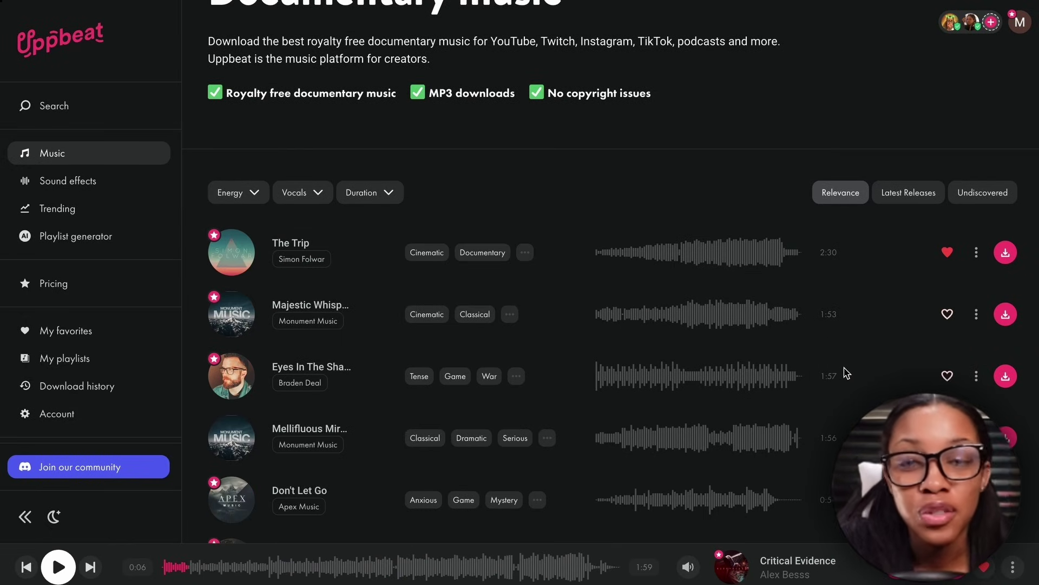
- Download the documentary track The Trip from the Uppbeat results
left_click(1006, 253)
left_click(657, 302)
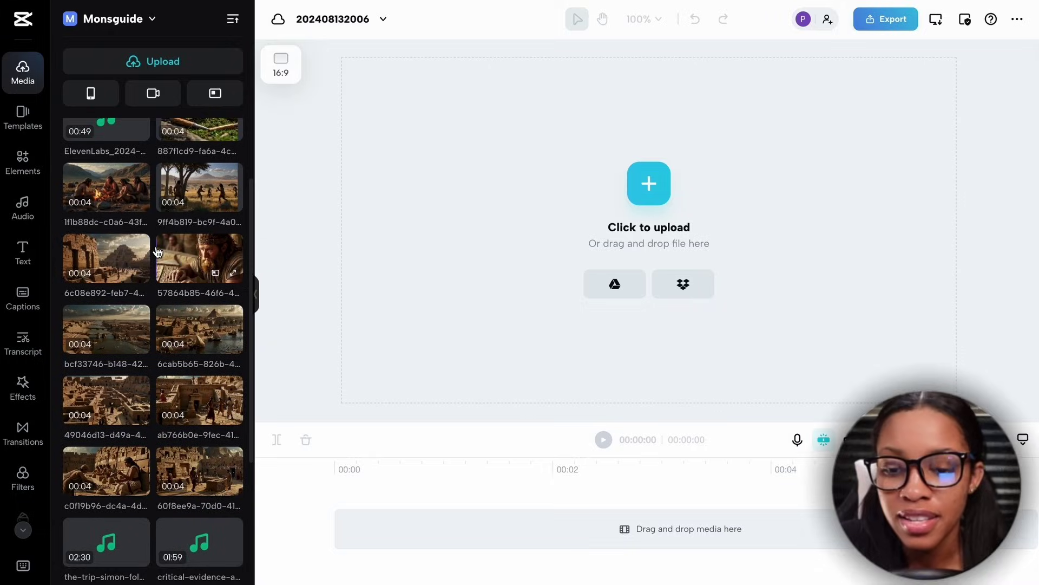
- Switch to CapCut, place the ElevenLabs voiceover at the start of the timeline and enlarge the timeline scale
scroll(157, 252, "up", 1)
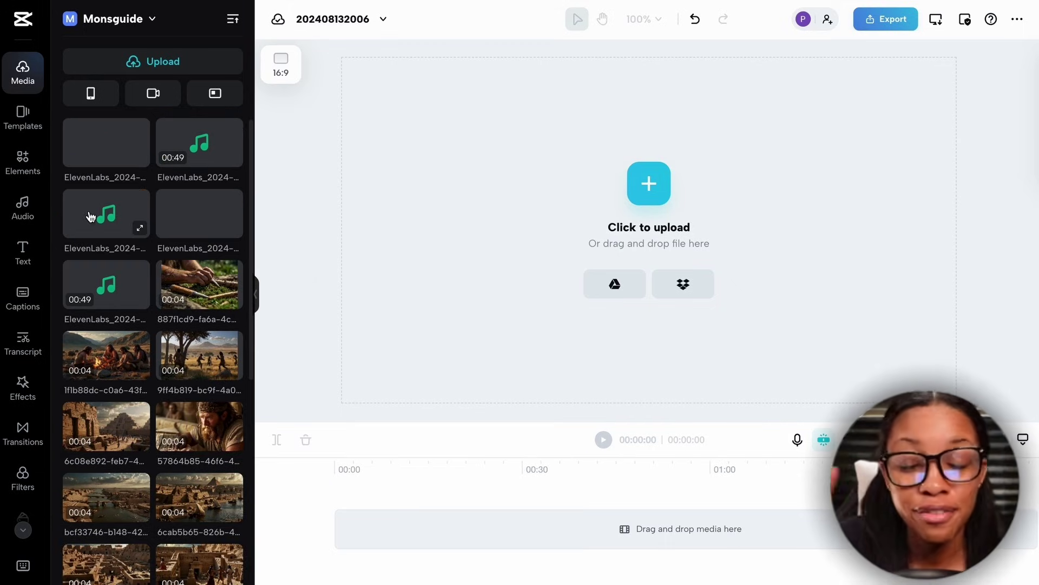
left_click_drag(85, 222, 341, 534)
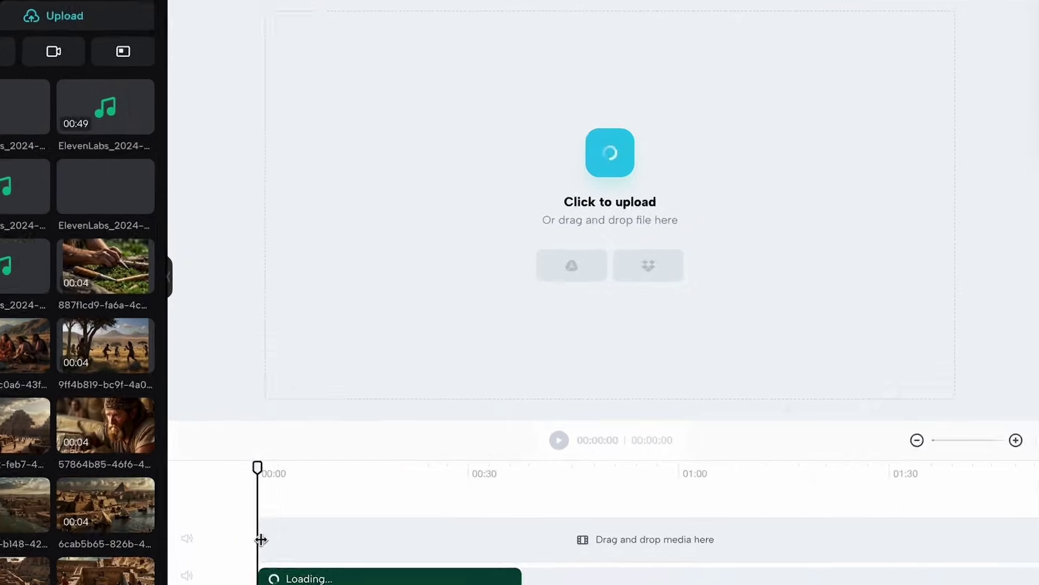
left_click(963, 439)
left_click(963, 439)
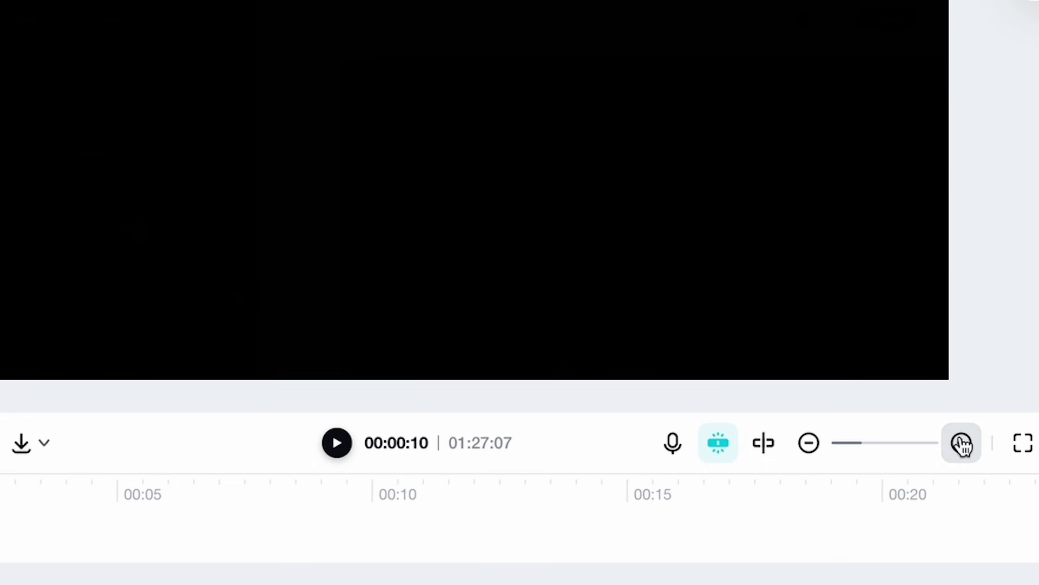
left_click(962, 444)
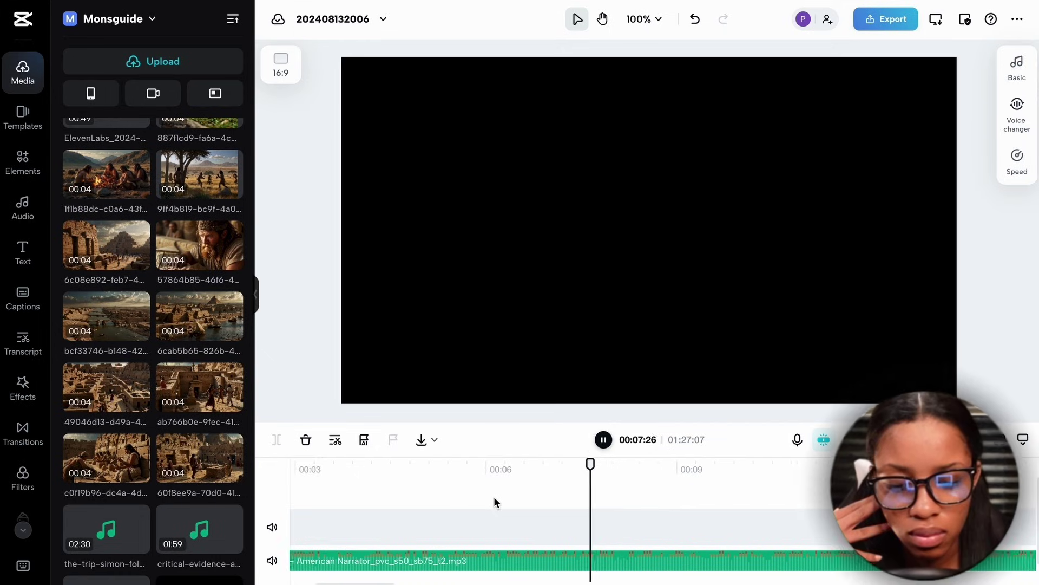
- Listen to the voiceover around 7 to 9 seconds for a pause and cut the selected voiceover clip from the timeline
left_click(544, 464)
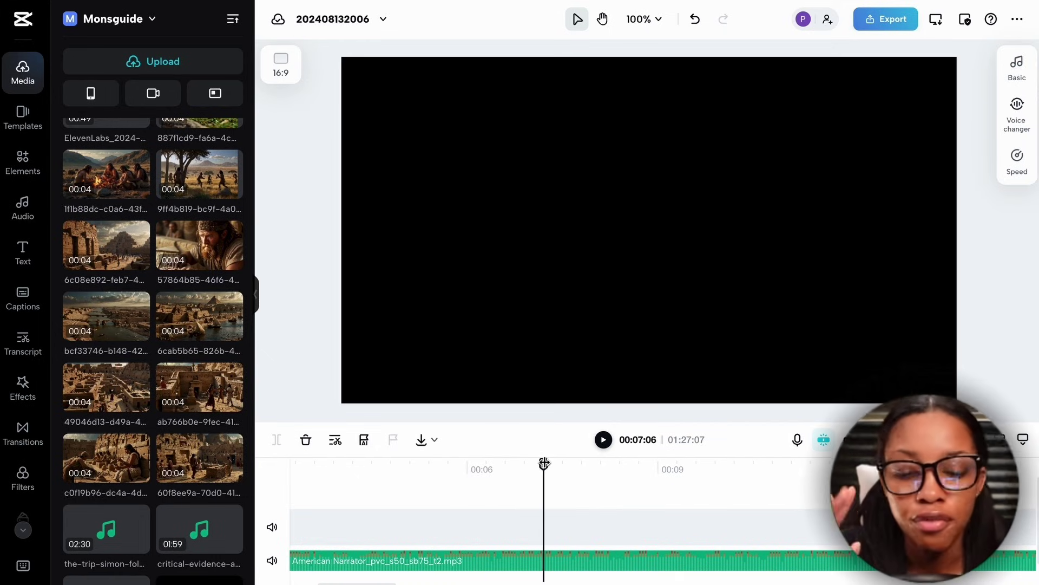
key("space")
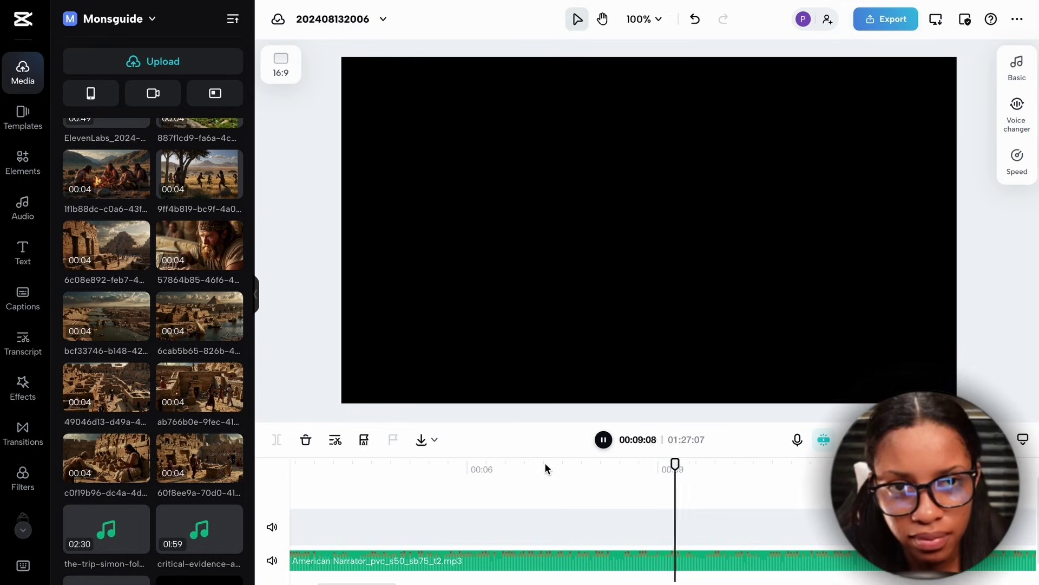
key("space")
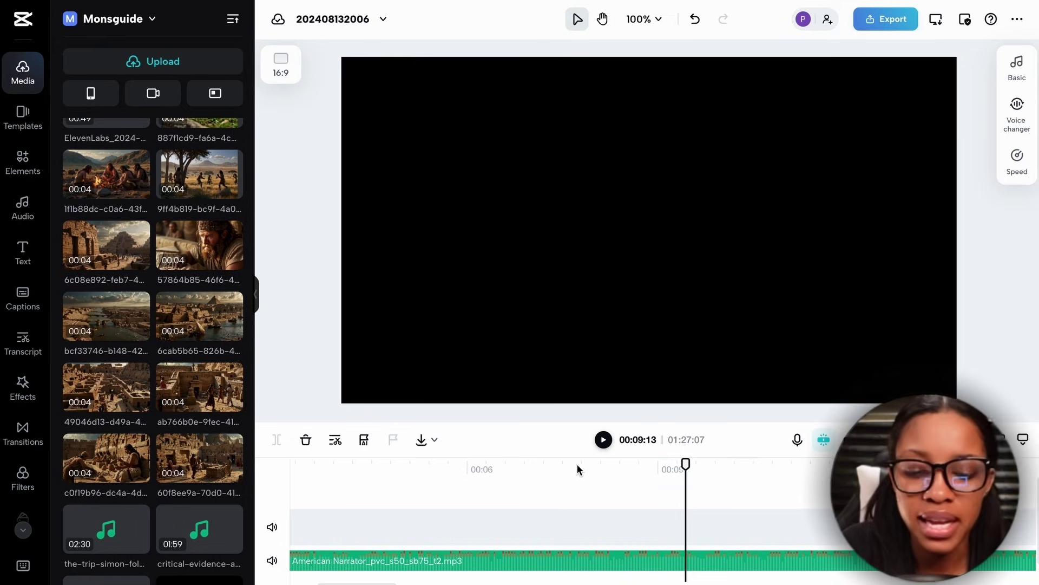
left_click(599, 466)
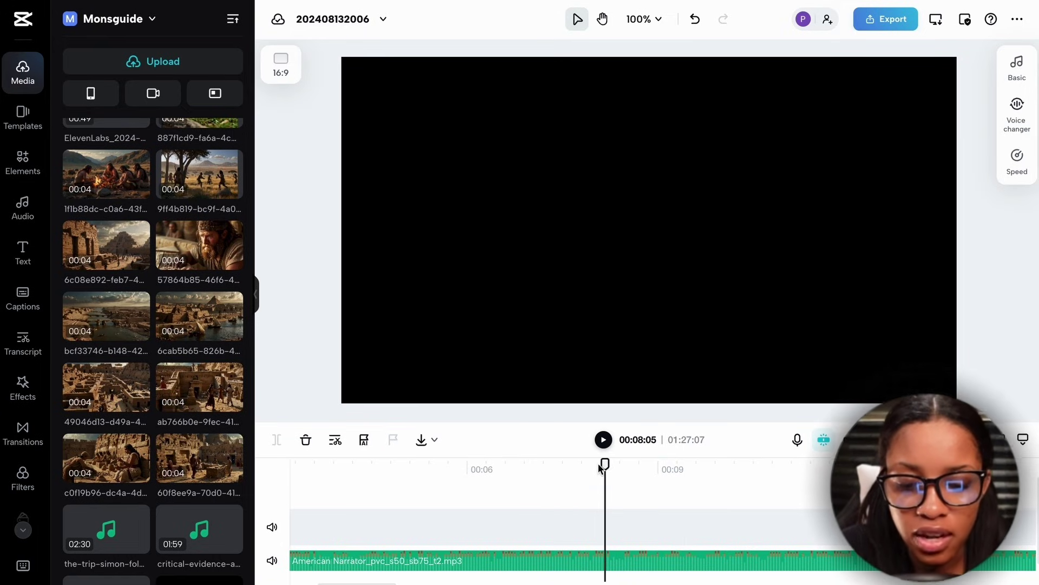
right_click(626, 464)
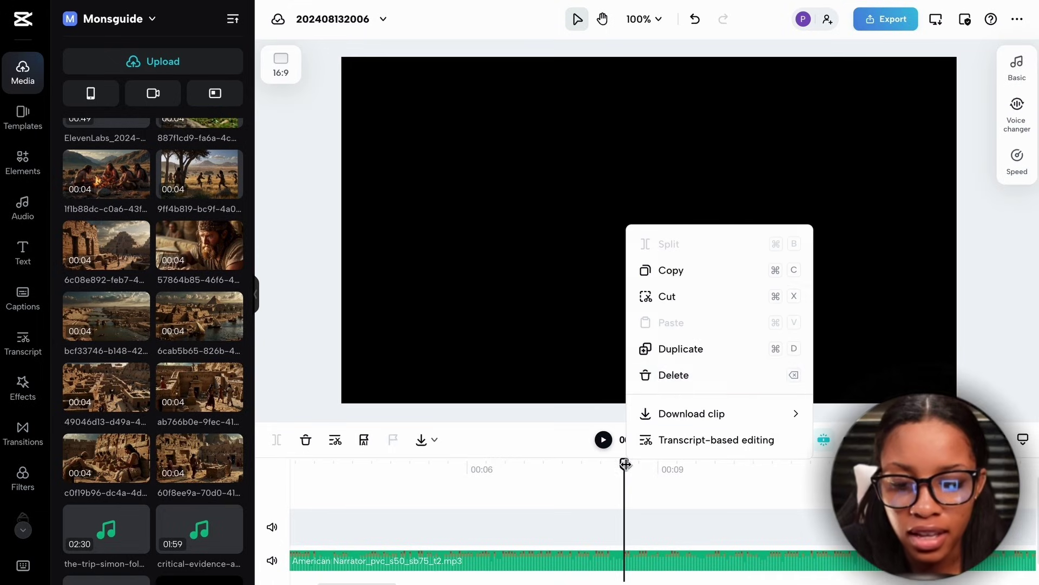
left_click(687, 304)
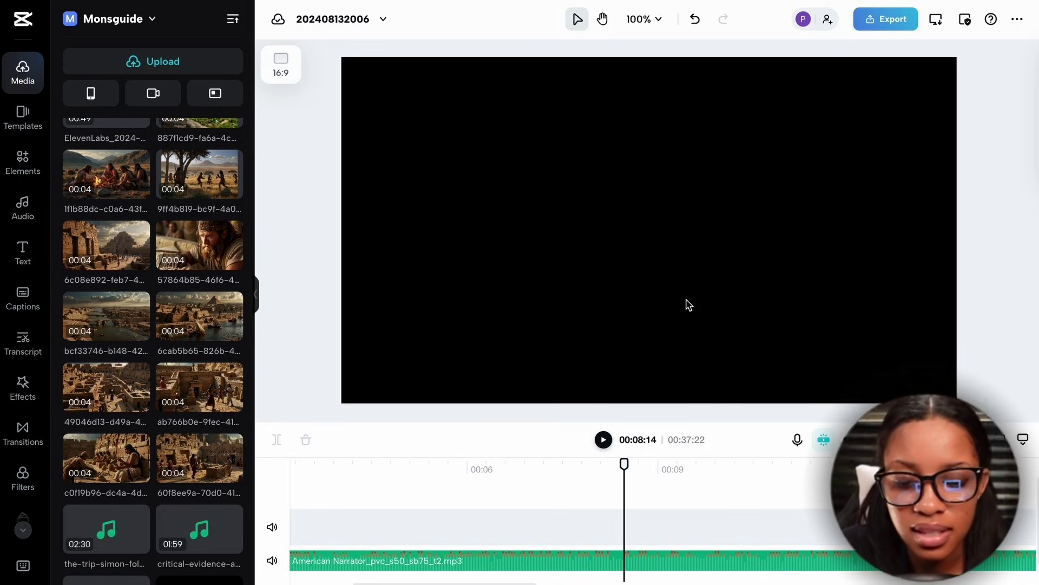
- Split the voiceover around the pause just before 9 seconds, delete the silent piece and close the gap
left_click(620, 563)
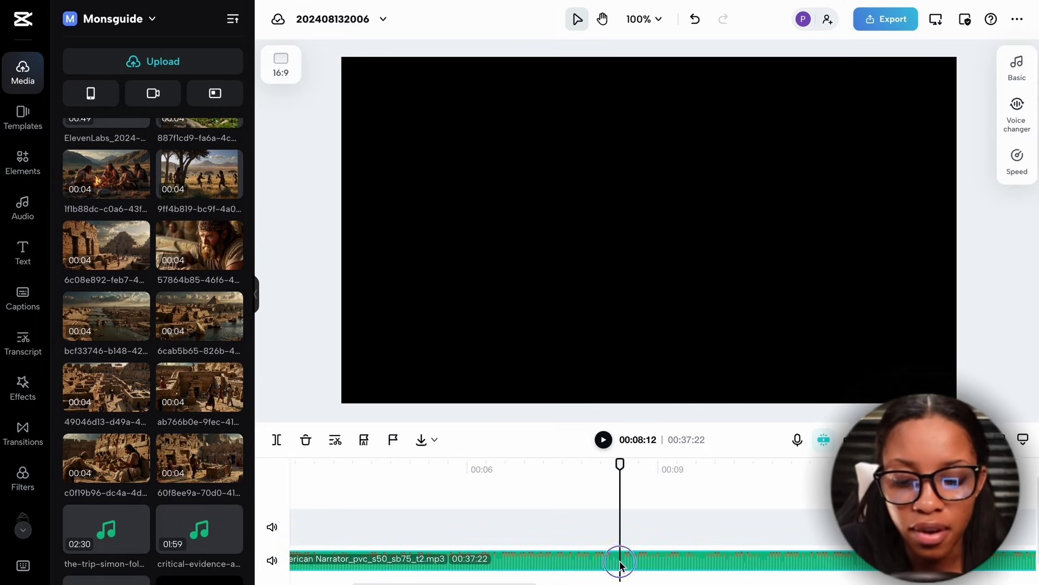
right_click(620, 565)
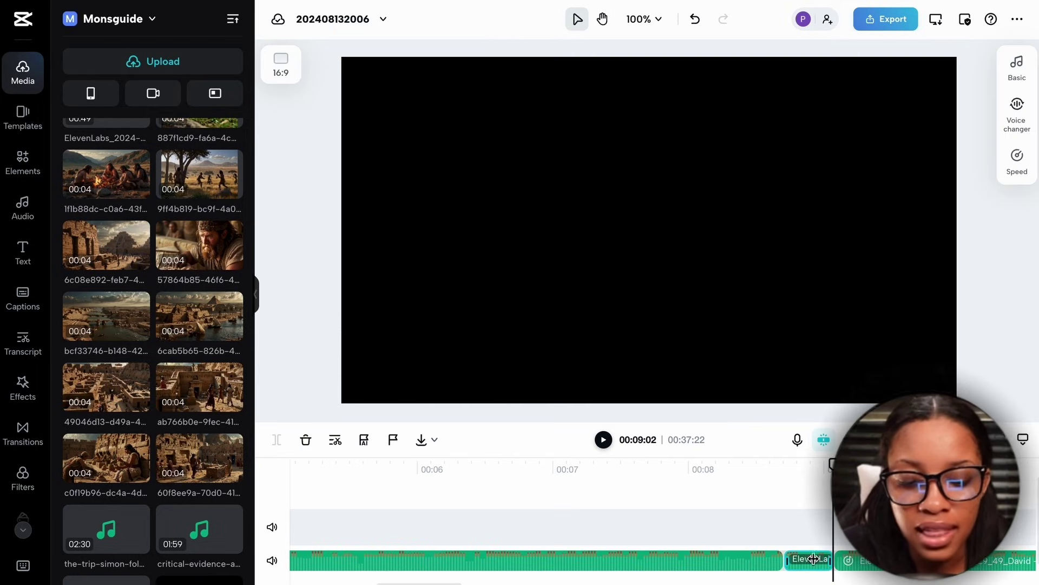
key("Delete")
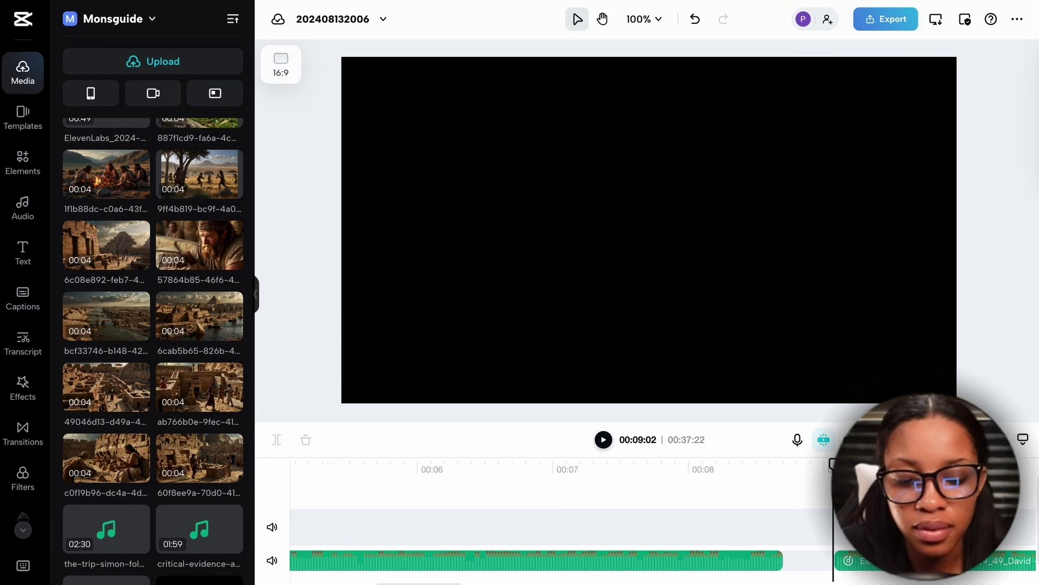
scroll(728, 559, "down", 5)
left_click(717, 559)
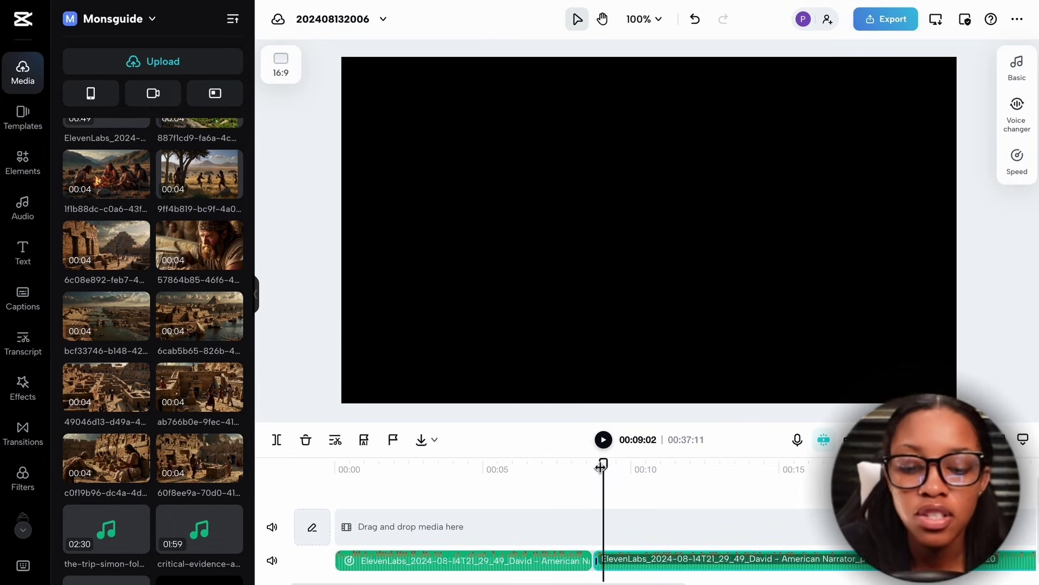
left_click_drag(631, 469, 827, 477)
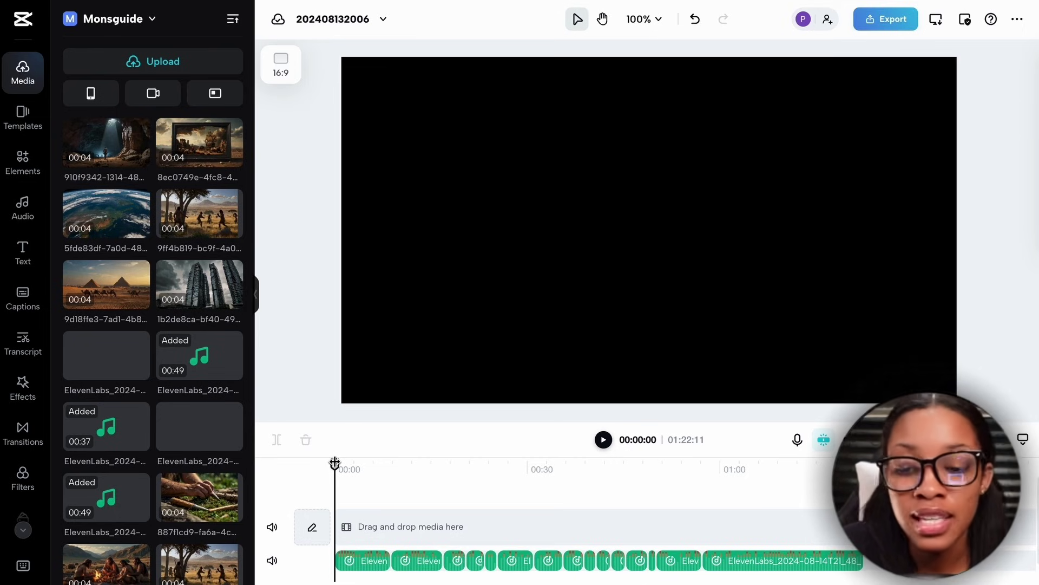
- Add the Earth, pyramids, cave and framed-scene clips in that order to the video track above the voiceover
left_click_drag(106, 217, 347, 523)
left_click_drag(115, 279, 371, 524)
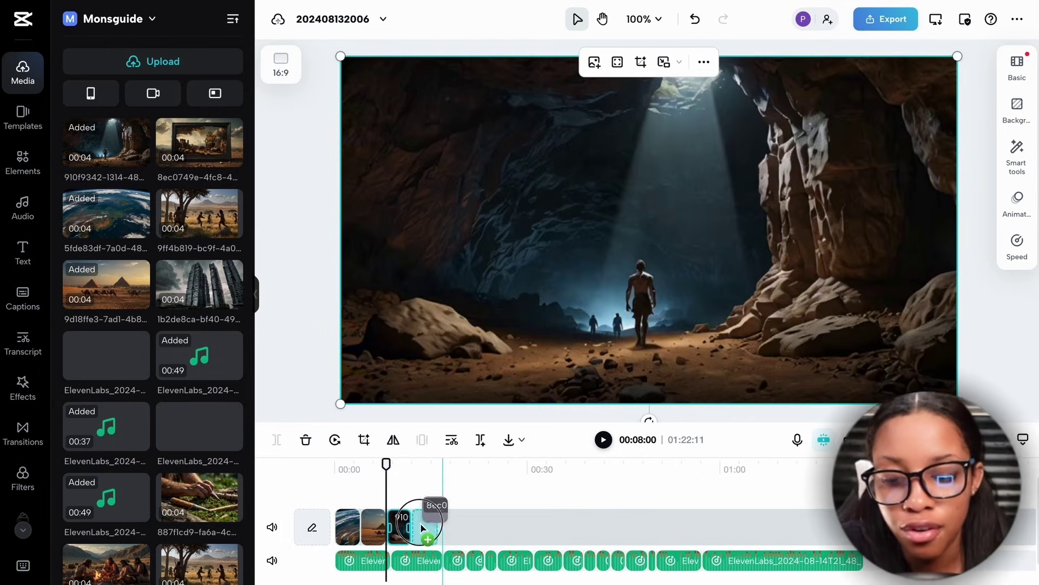
left_click_drag(423, 528, 423, 526)
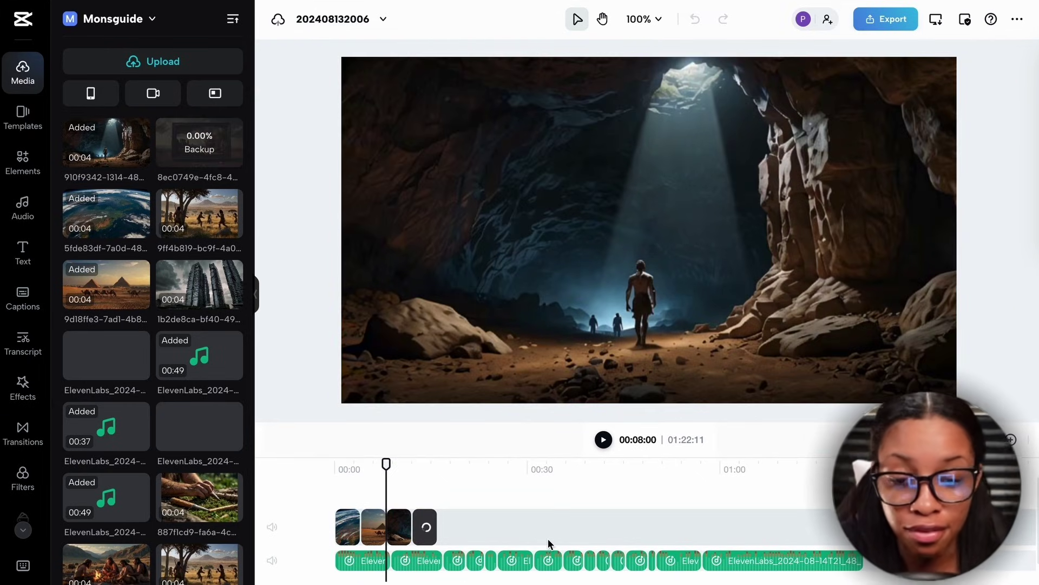
- Play the opening narration and trim the end of the Earth clip to about 2 seconds
left_click(338, 471)
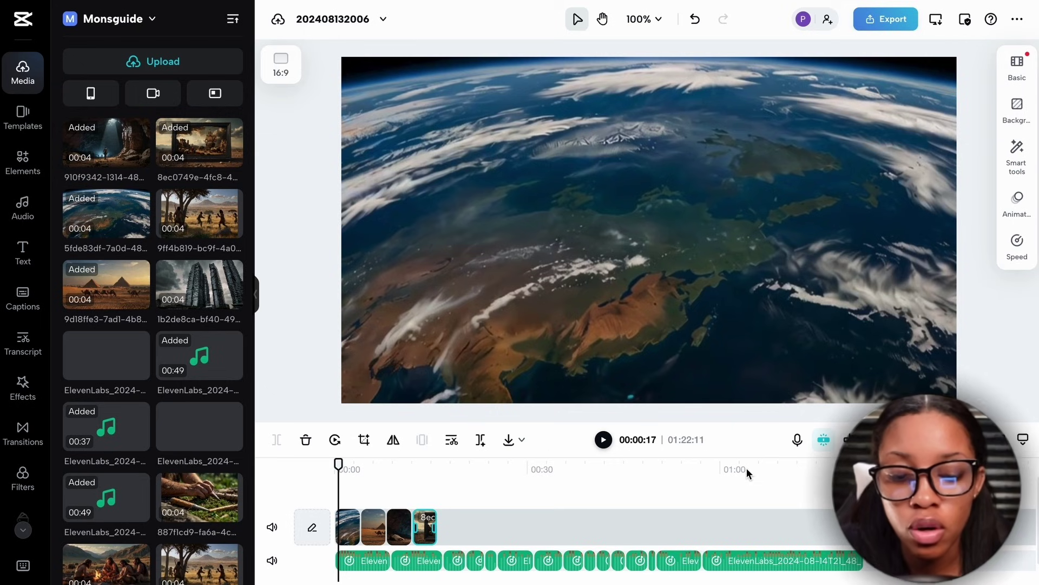
scroll(332, 465, "up", 5)
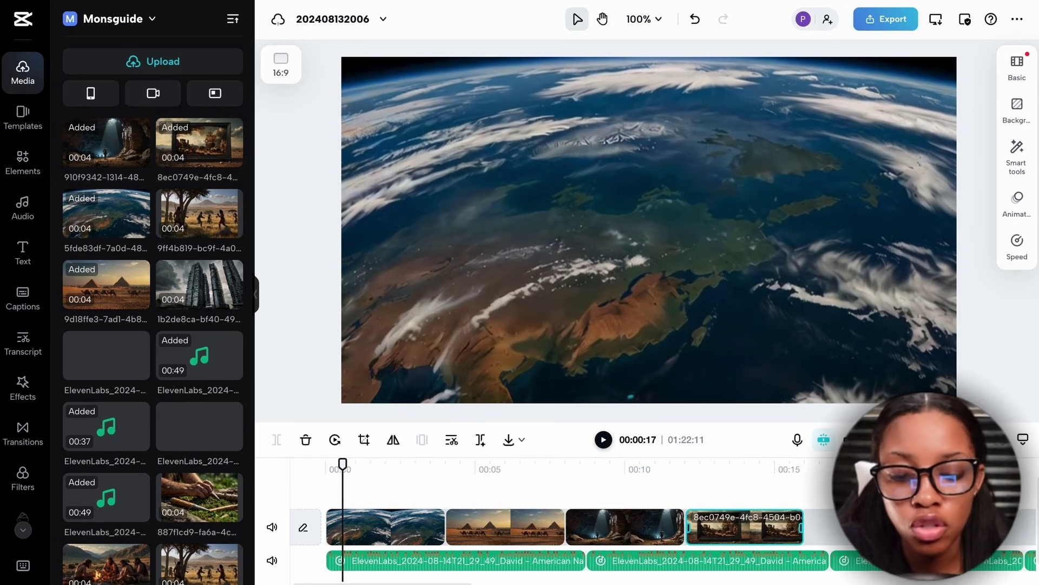
left_click(330, 464)
key("space")
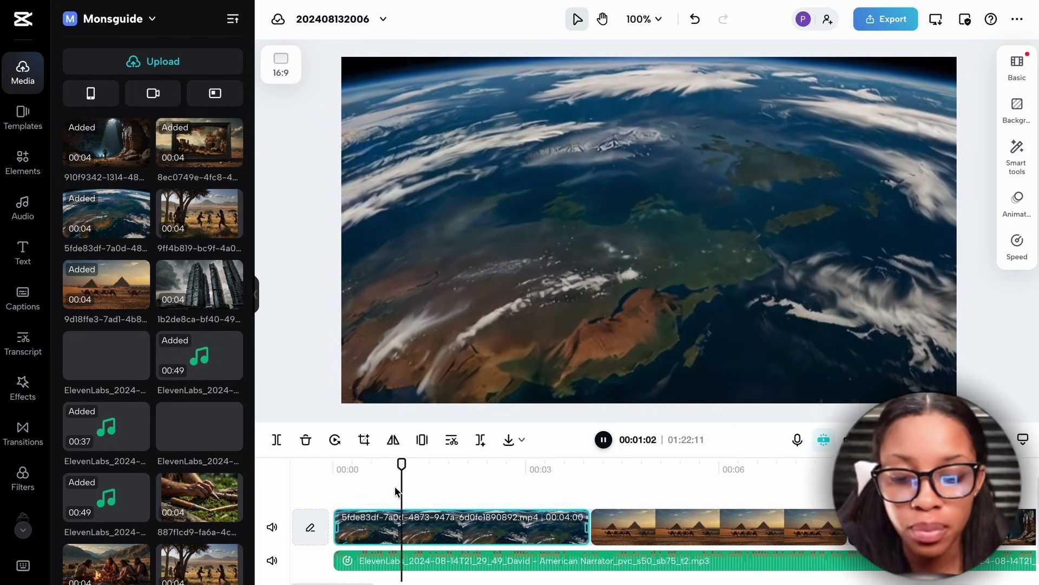
left_click_drag(588, 527, 471, 530)
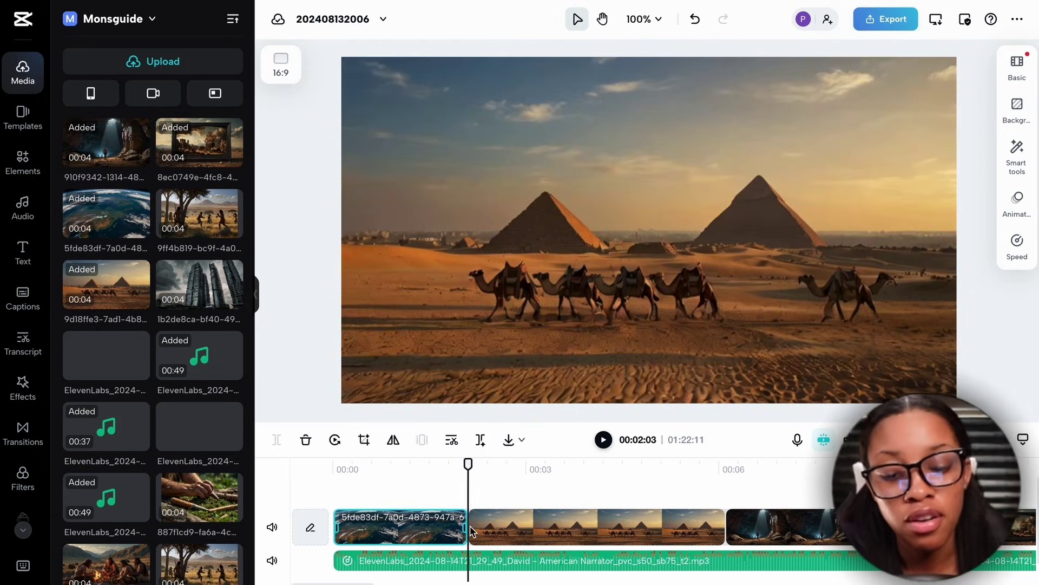
- Play the pyramids clip against the narration and trim its end to near the 4-second mark
left_click(557, 526)
key("space")
key("space")
left_click_drag(721, 533, 585, 533)
scroll(209, 290, "down", 8)
scroll(208, 290, "up", 2)
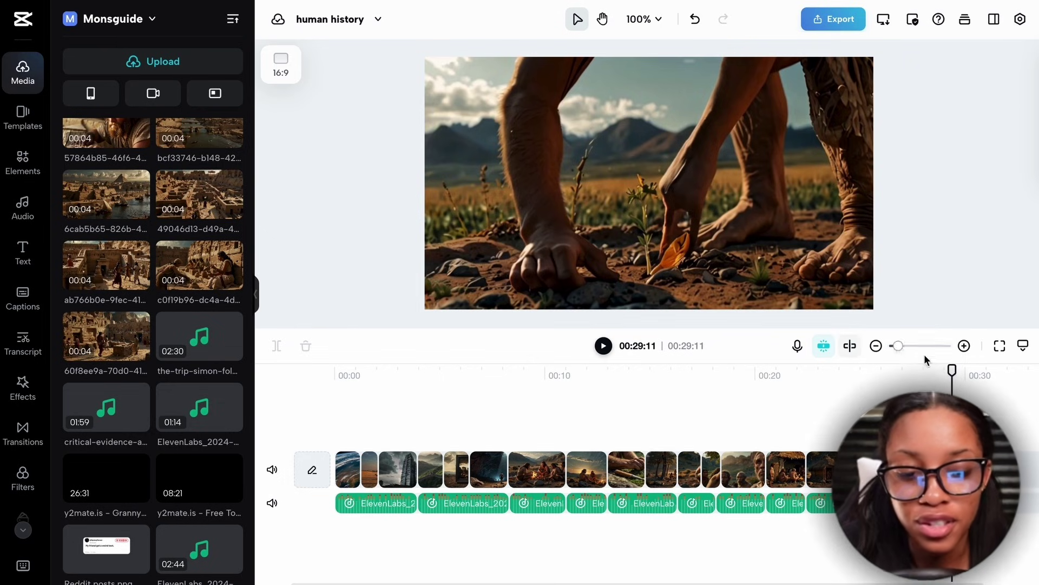
- Add the critical-evidence music from the start beneath the voiceover and trim its end at 00:29:11
left_click_drag(952, 373, 318, 349)
left_click(93, 405)
left_click_drag(93, 406, 338, 531)
left_click(953, 376)
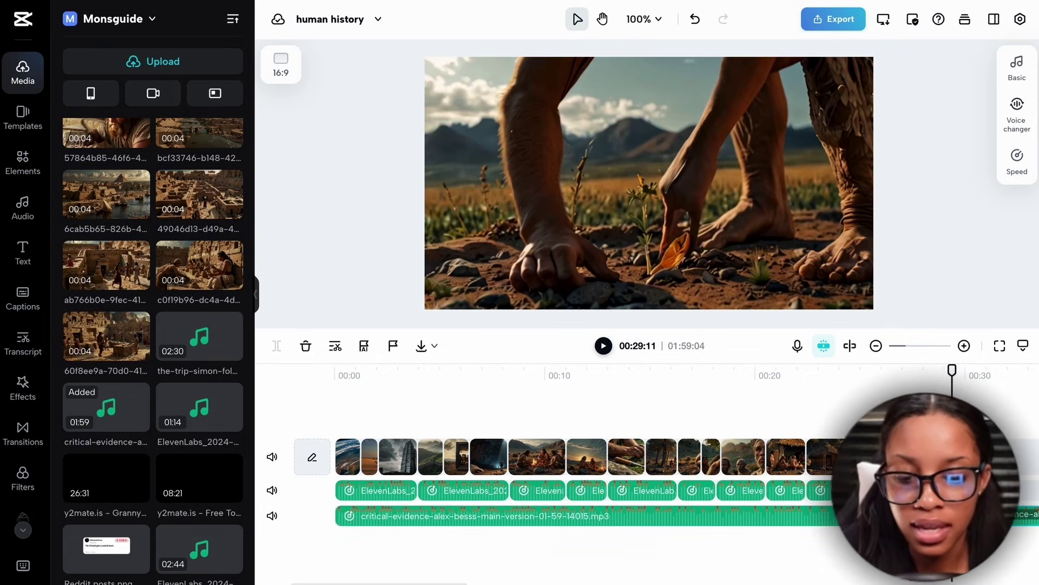
key("w")
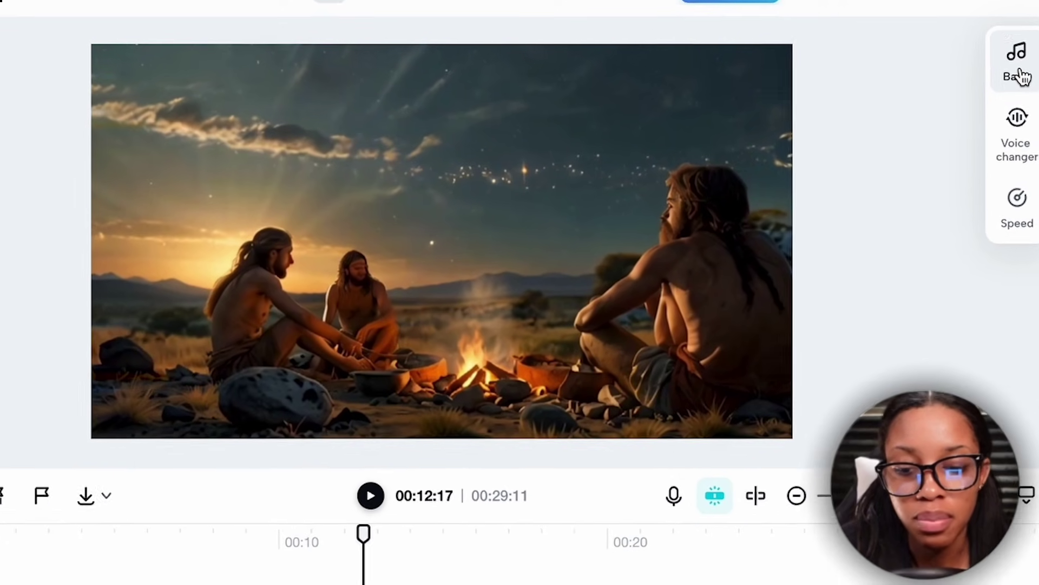
- Lower the music track's volume to -30.8 dB and play the opening to check the balance with the narration
left_click(1018, 72)
left_click_drag(778, 165, 744, 175)
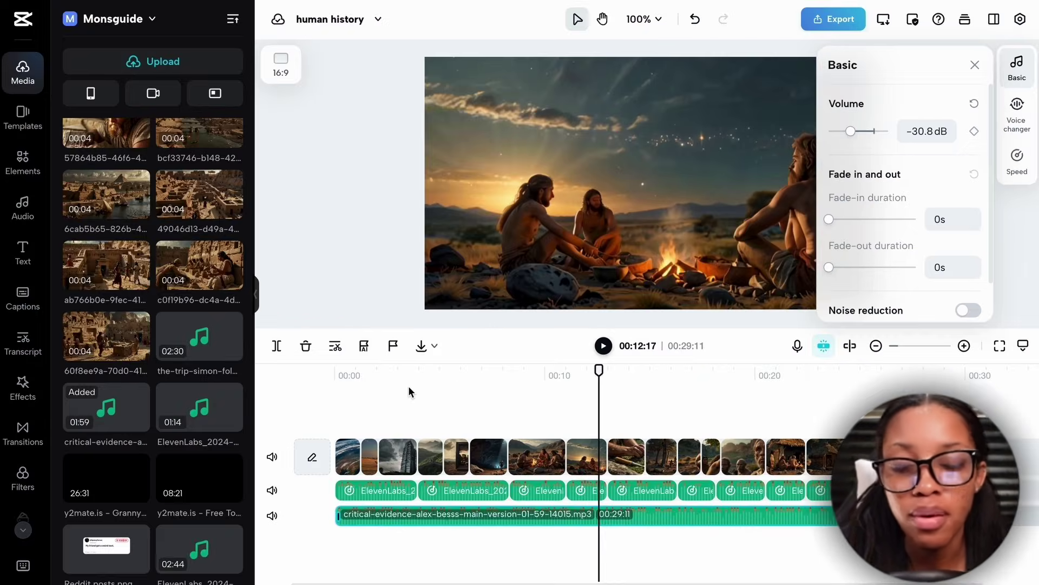
left_click_drag(599, 379, 350, 396)
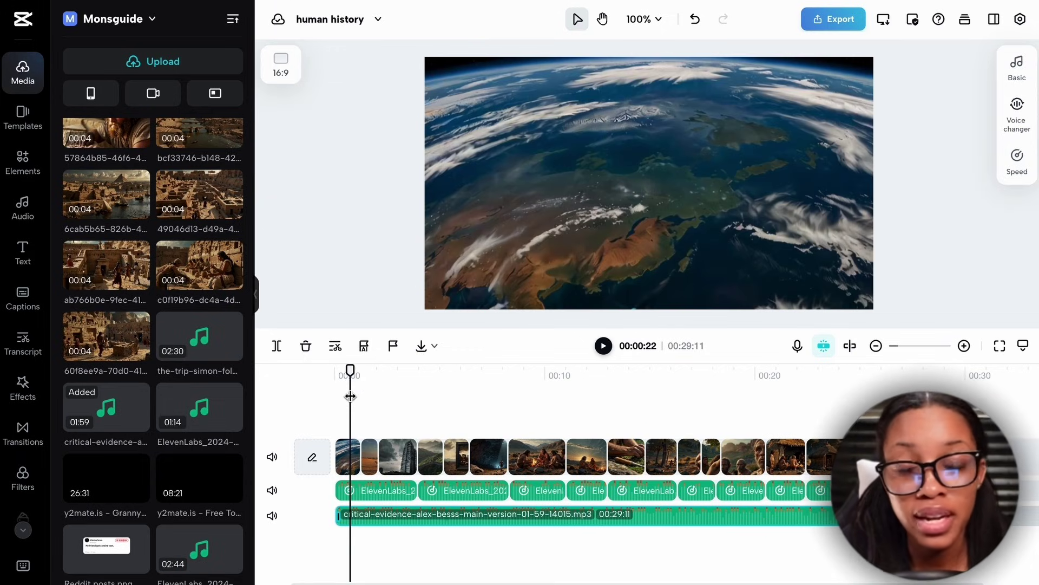
key("space")
key("space")
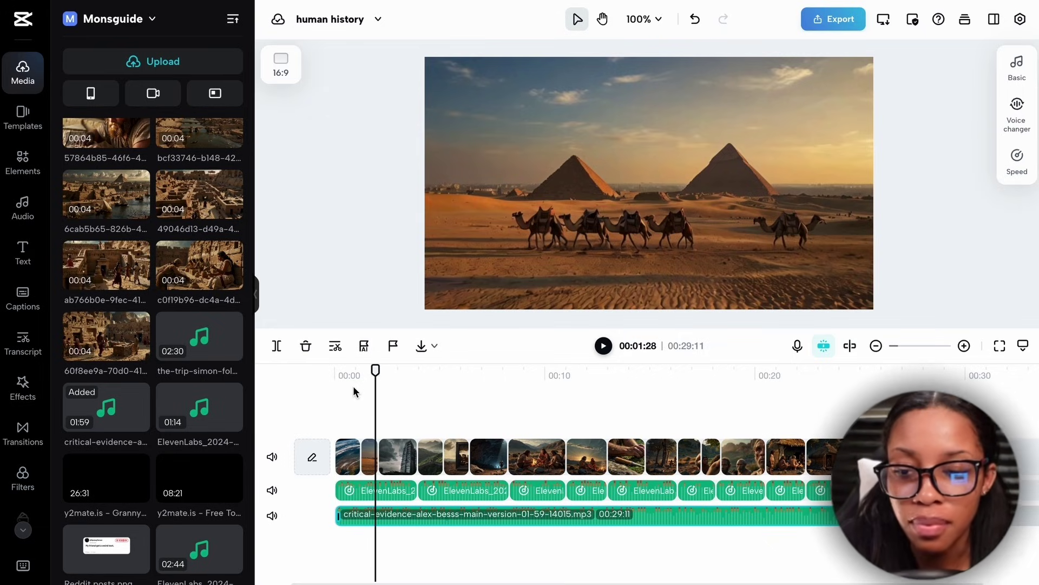
- Add a 0.3 s Black Fade transition between the Earth and pyramids clips and apply it to all clip joins
left_click(361, 462)
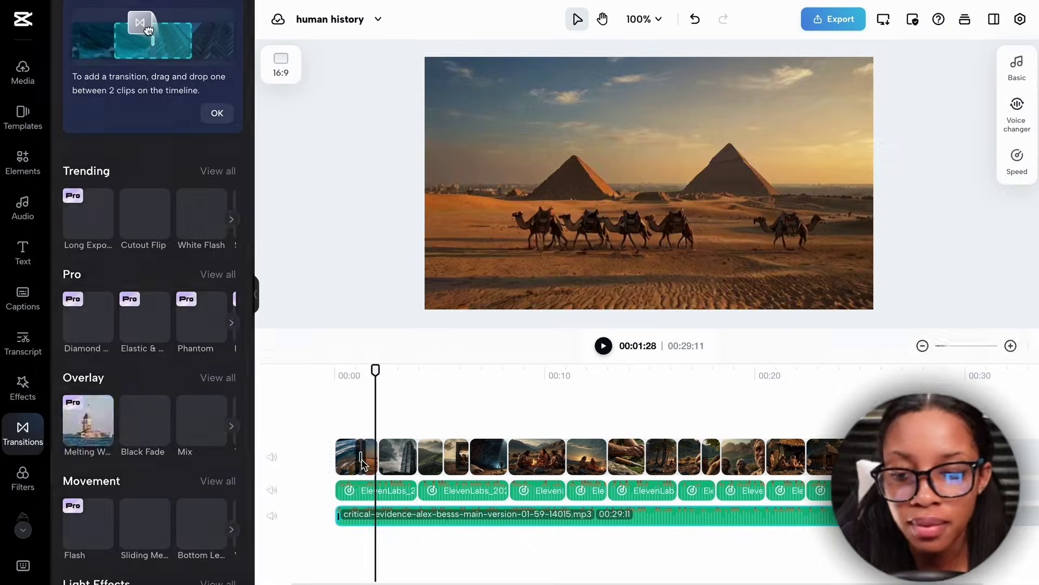
scroll(142, 247, "down", 3)
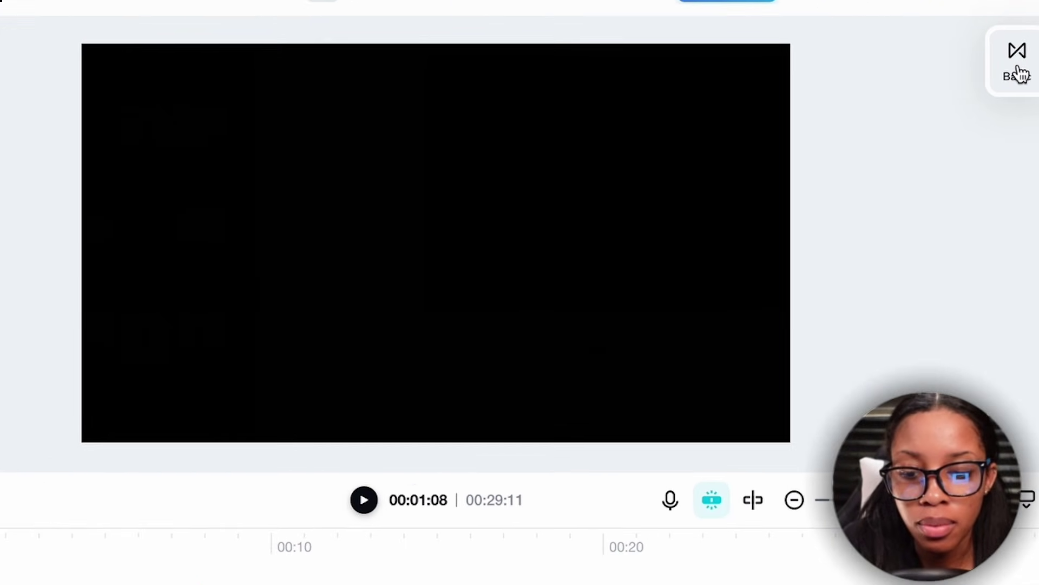
left_click(1017, 70)
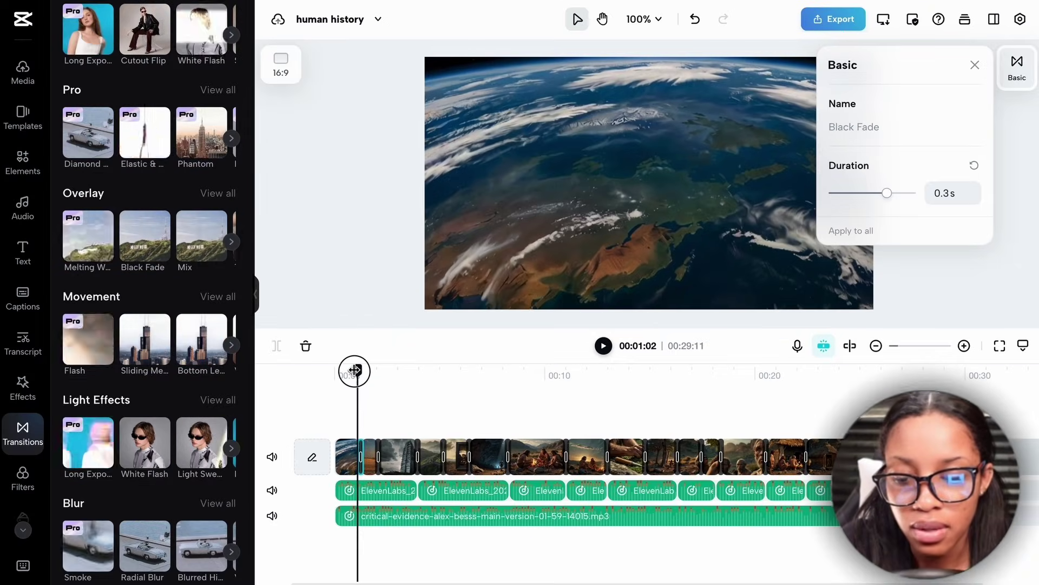
- Play back the video to check the Black Fade transitions and return the playhead to the start
left_click_drag(354, 371, 348, 371)
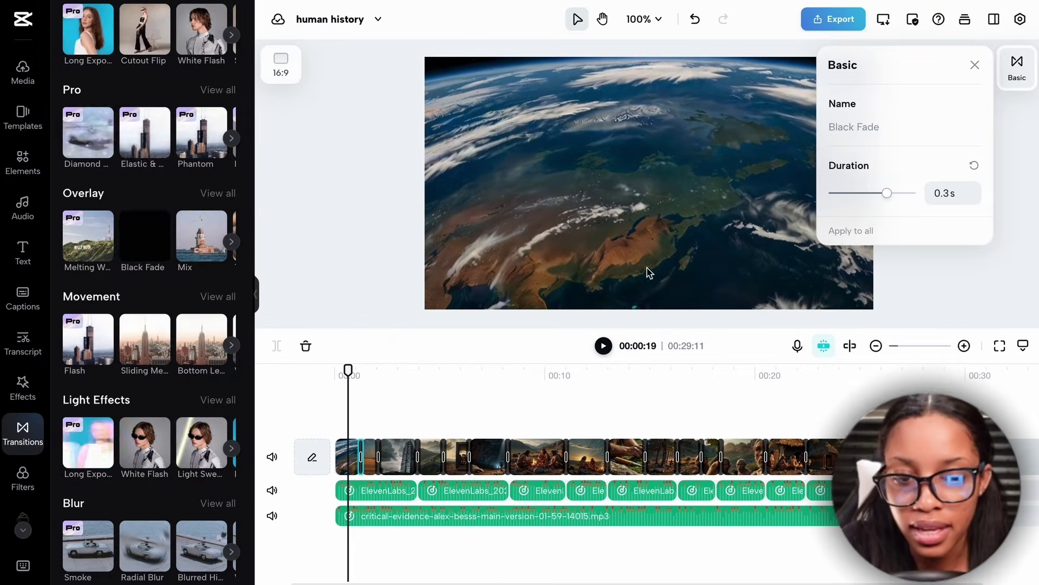
left_click(932, 217)
key("space")
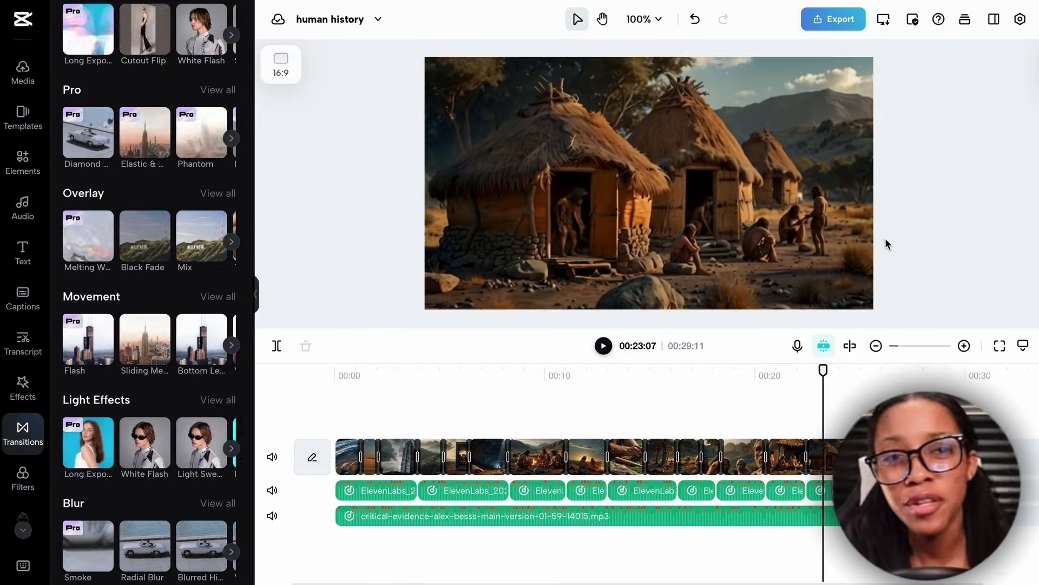
key("space")
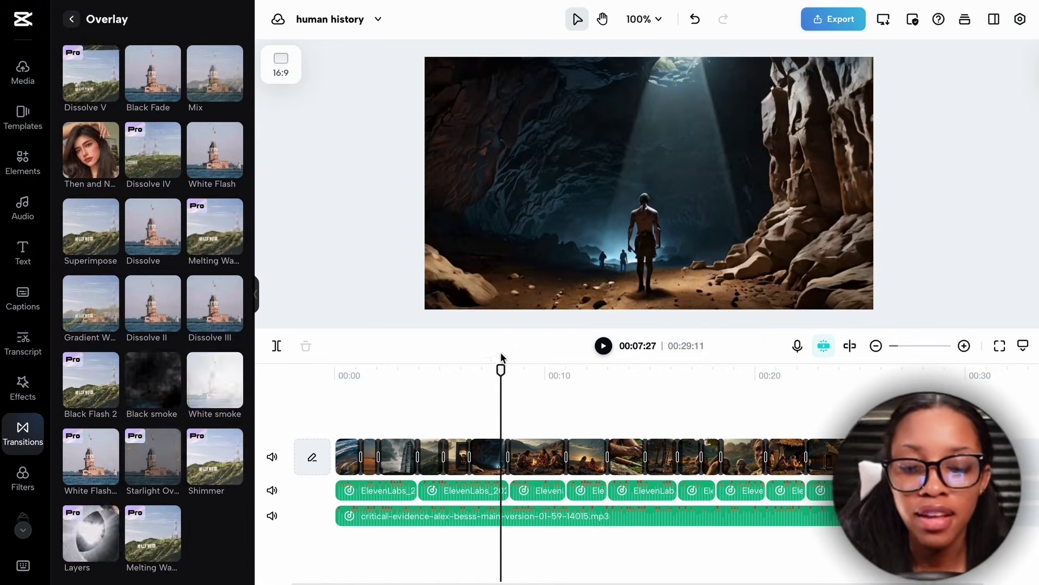
left_click_drag(501, 370, 334, 370)
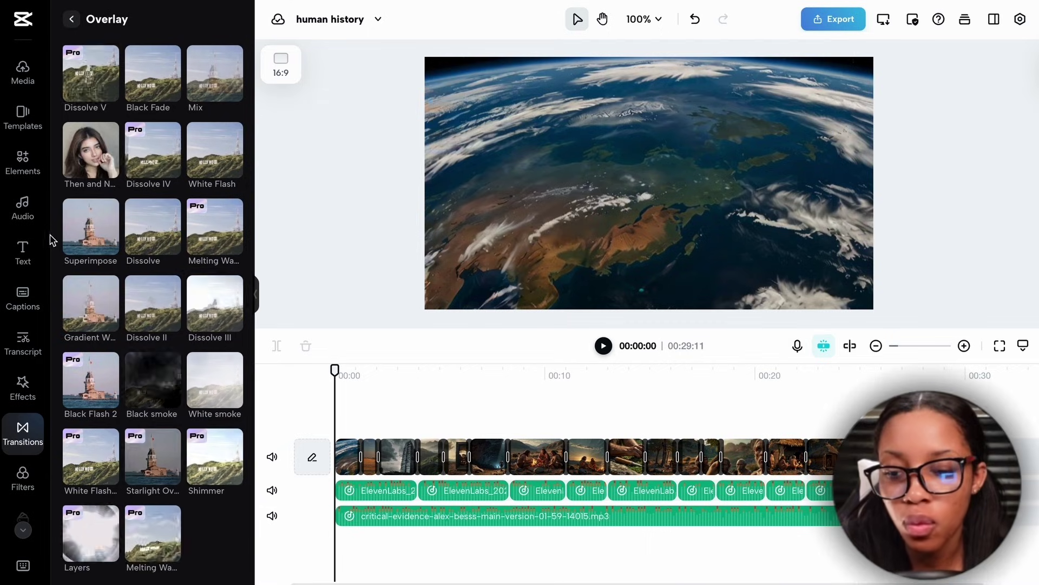
- Generate auto captions for the video with English (US) as the spoken language
left_click(23, 386)
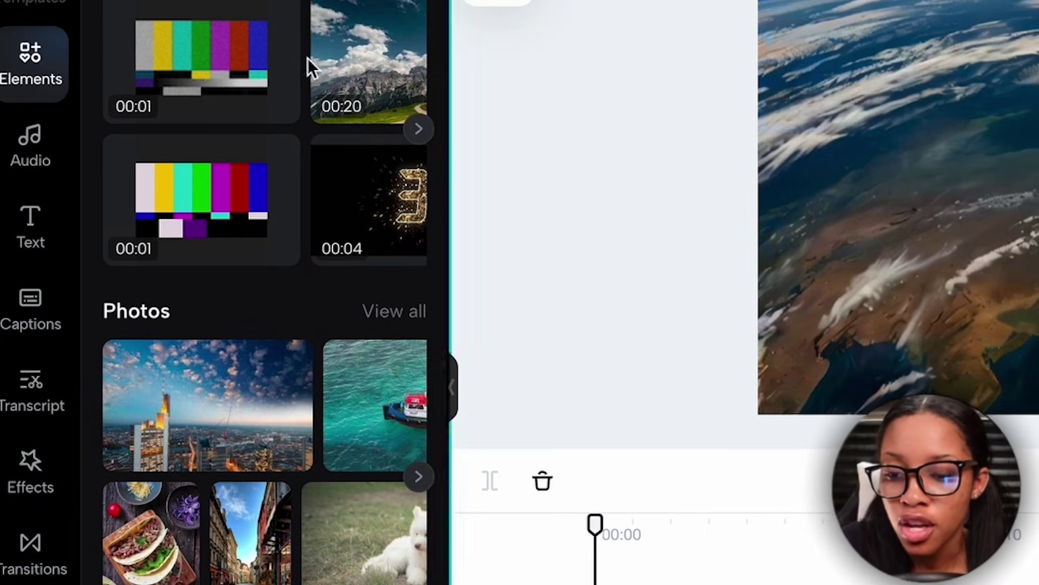
left_click(32, 306)
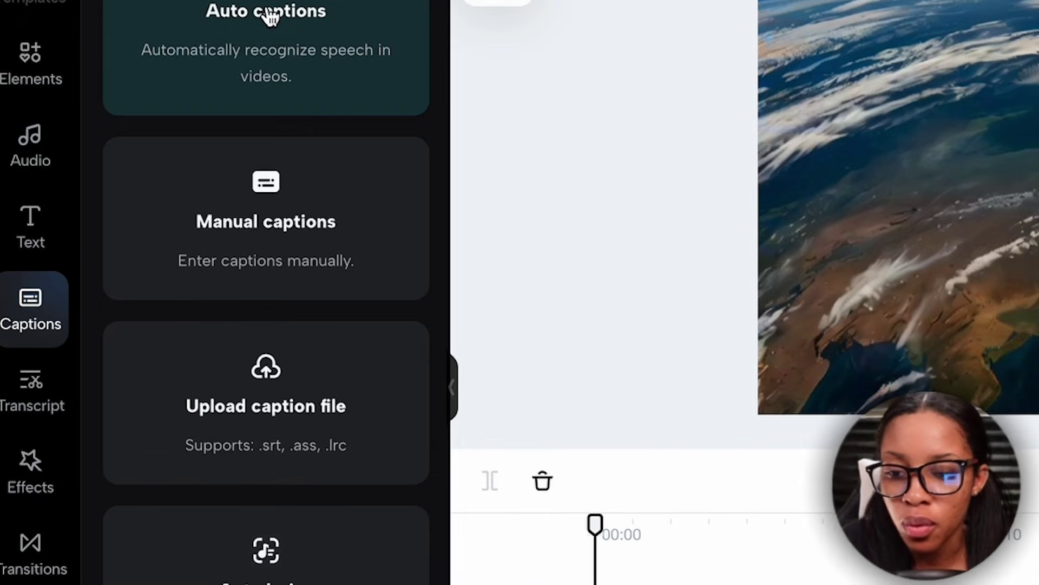
left_click(263, 22)
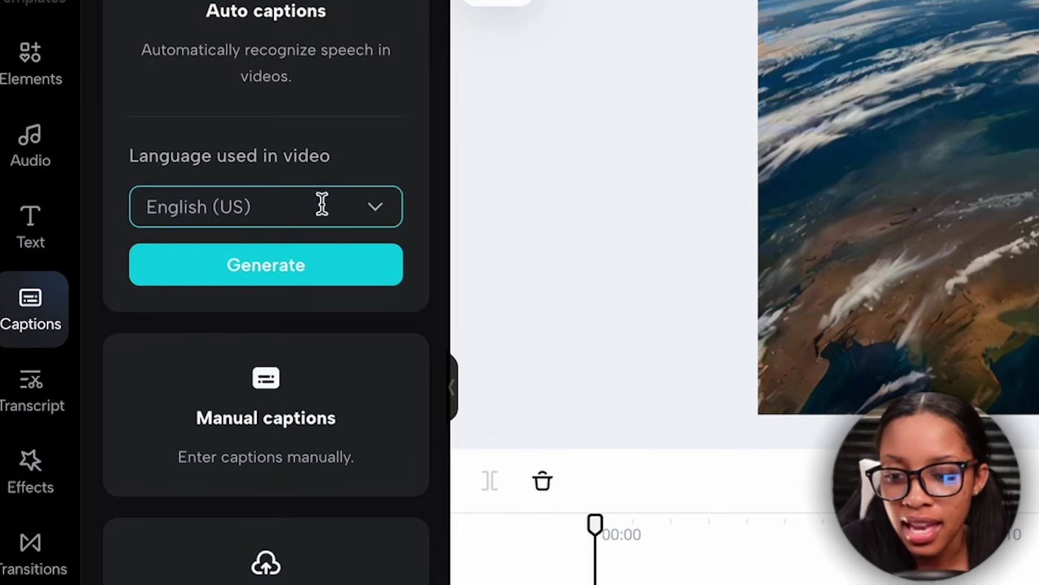
left_click(275, 276)
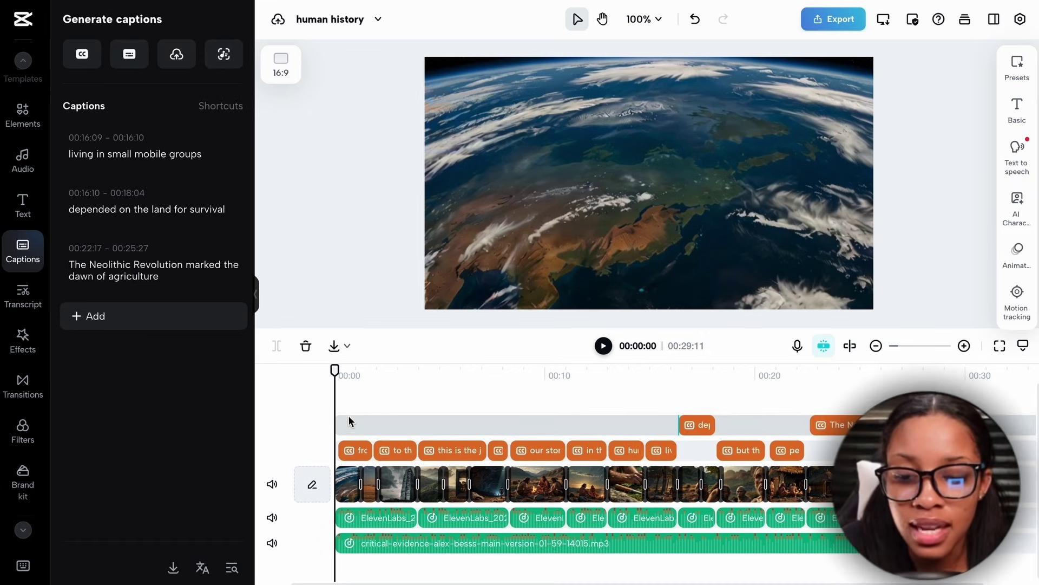
- Play the opening to check the first caption, "from the first sparks of culture", and split it at 00:01:03
left_click(352, 451)
left_click_drag(352, 451, 350, 450)
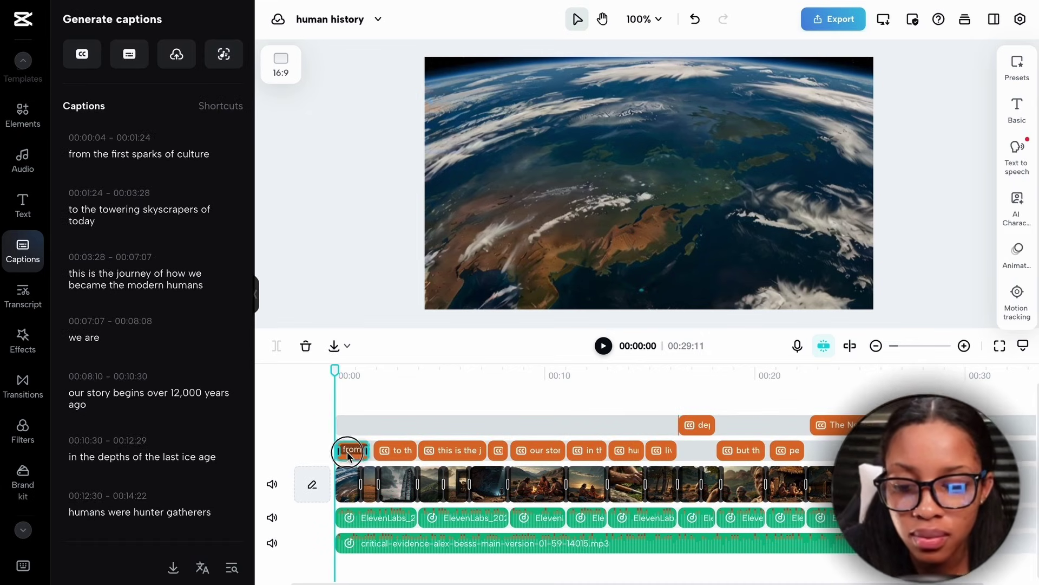
key("space")
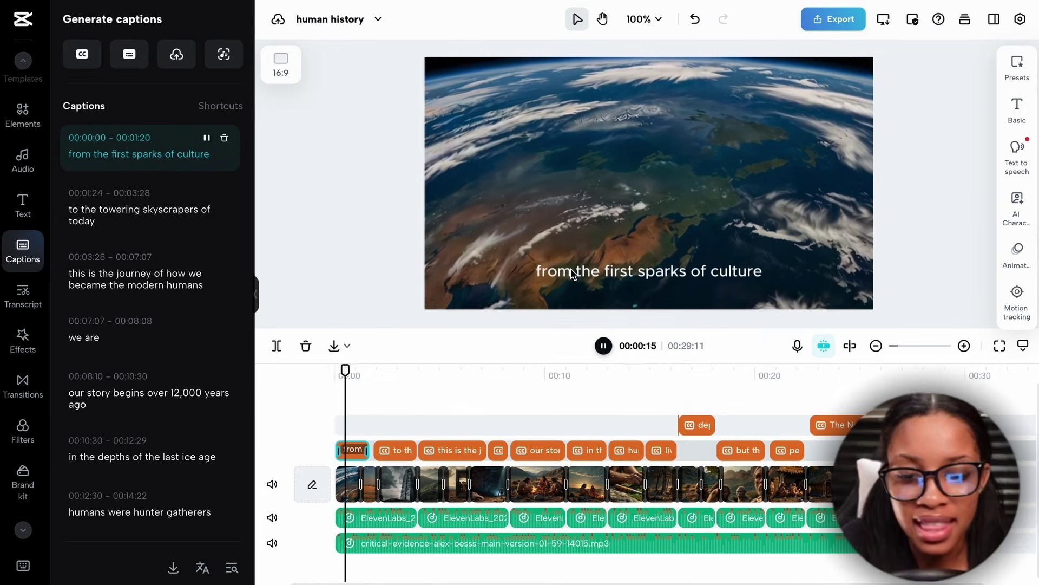
key("space")
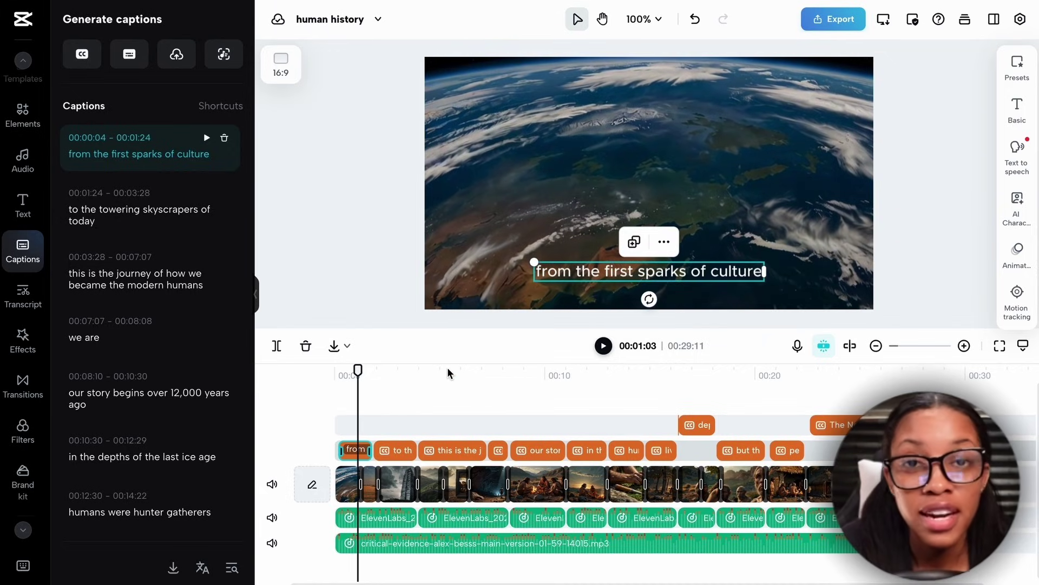
key("ctrl+b")
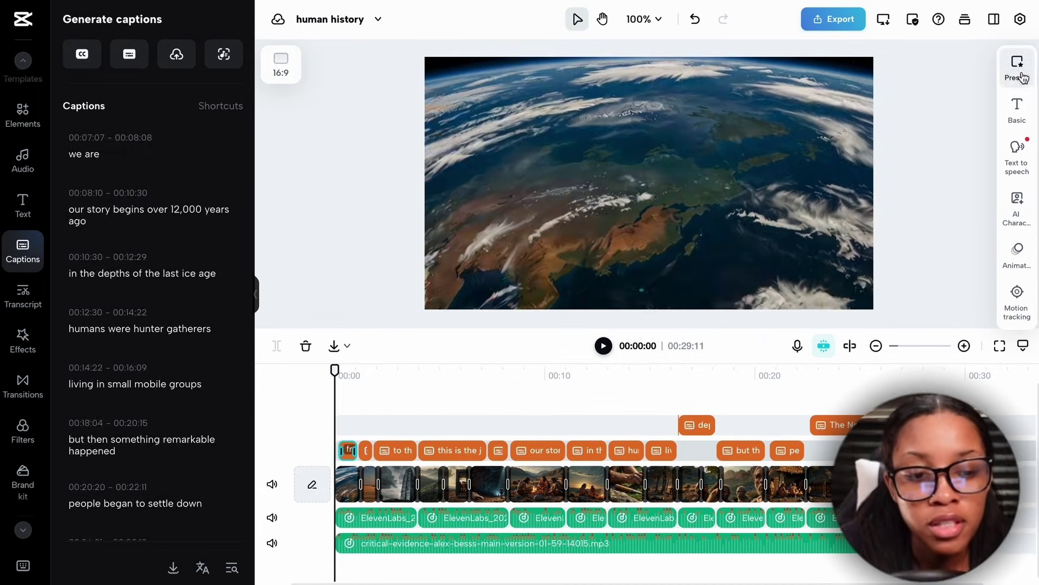
- Apply the plain white uppercase "BROWN FOX" preset template to the captions
left_click(1017, 65)
left_click(943, 97)
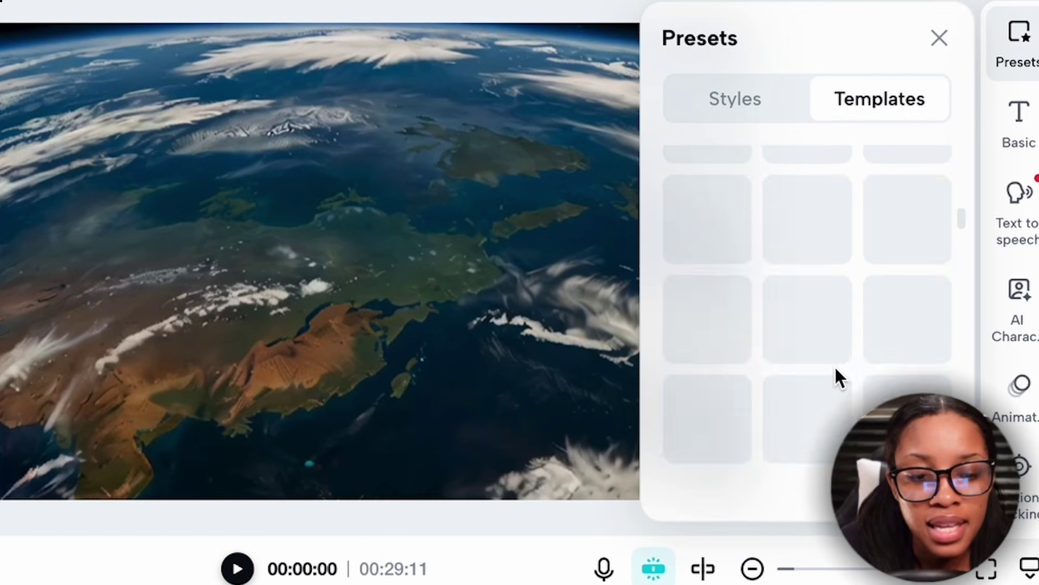
scroll(833, 375, "down", 2)
scroll(839, 379, "up", 1)
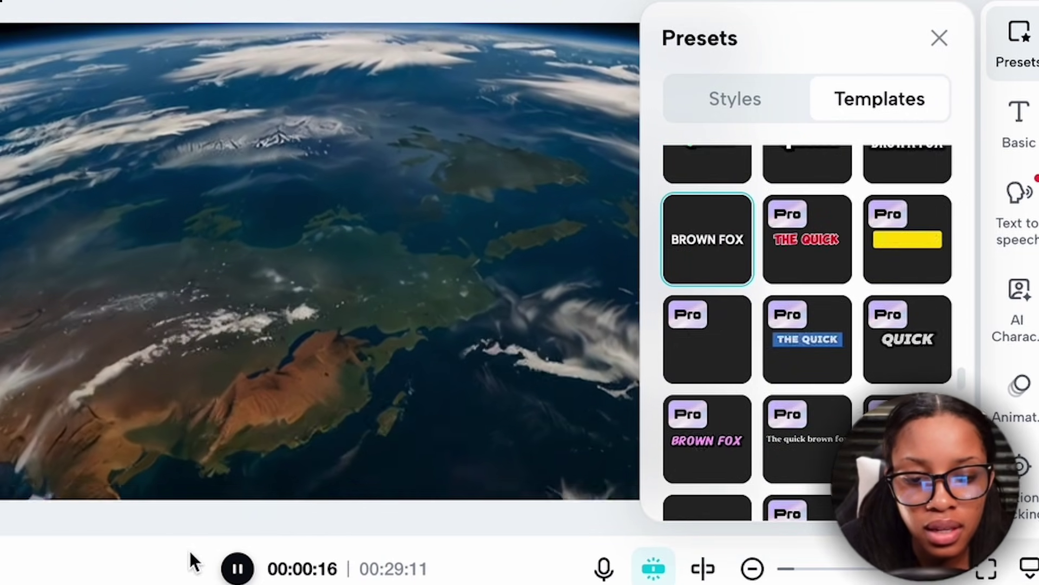
- Examine the other caption templates, the basic font and style settings, and the available caption animations
scroll(798, 360, "down", 2)
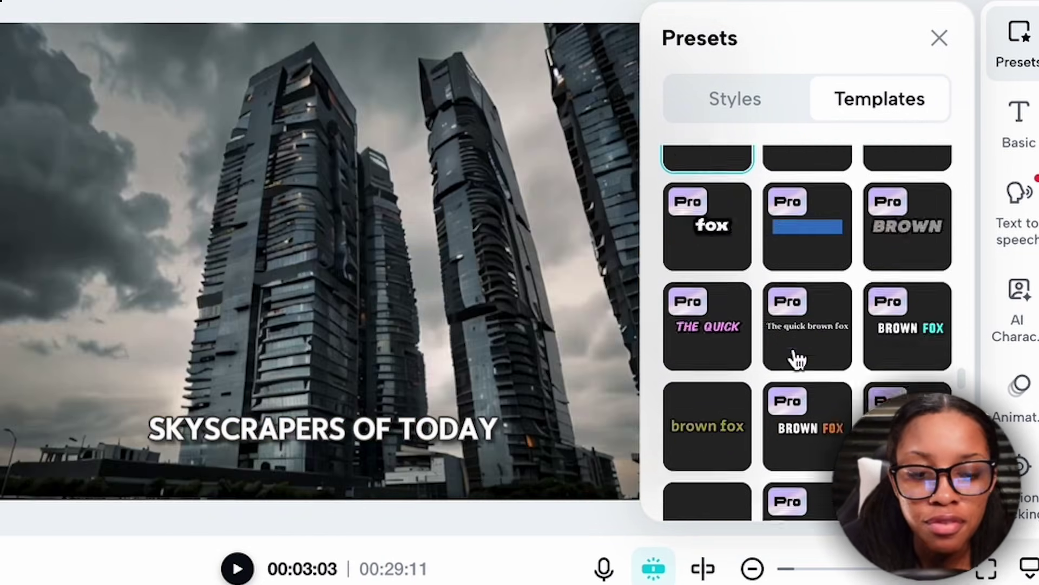
scroll(798, 359, "down", 3)
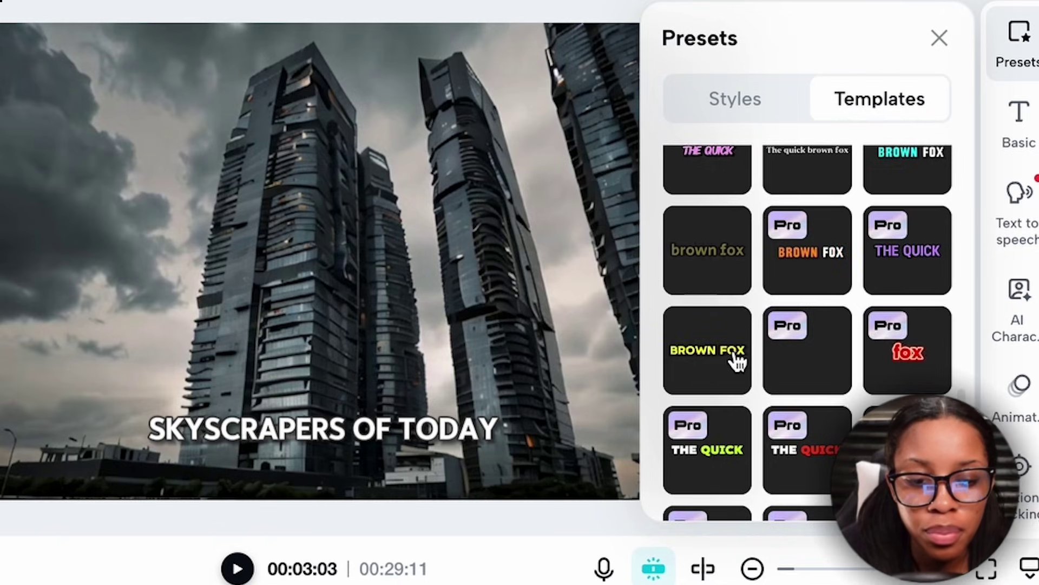
scroll(852, 371, "down", 5)
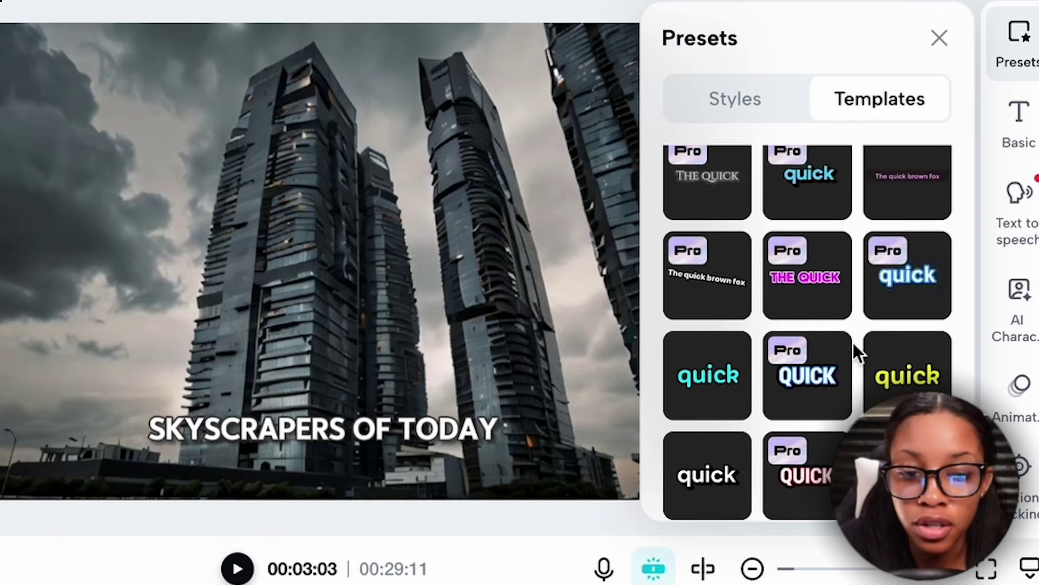
left_click(1019, 113)
scroll(819, 294, "down", 3)
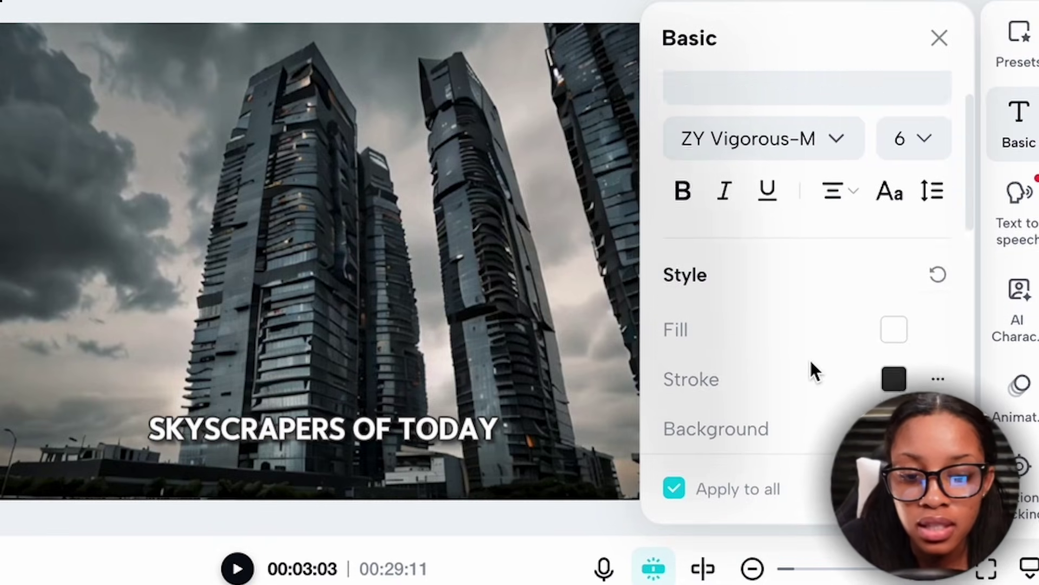
left_click(1013, 390)
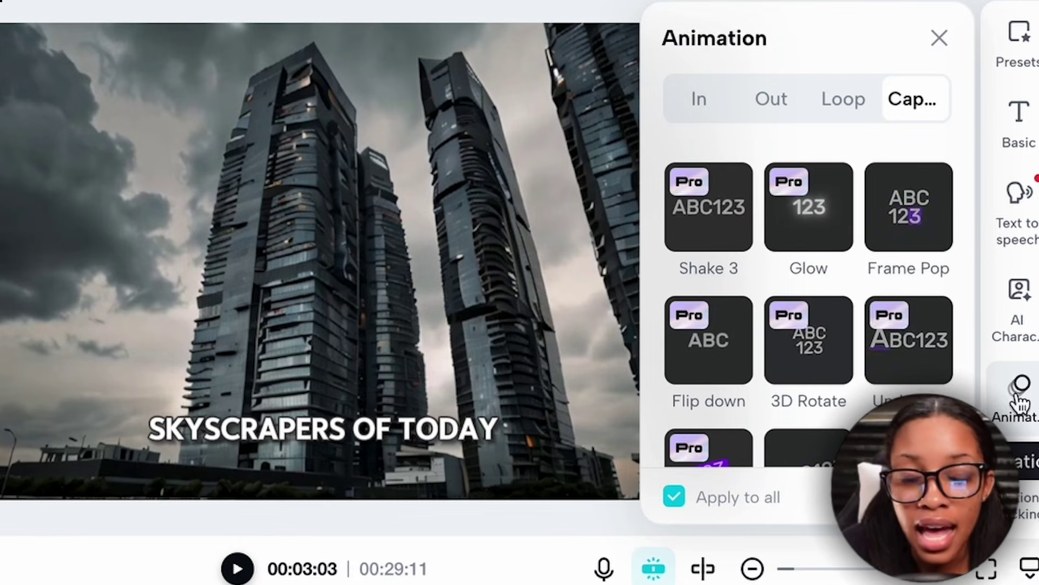
scroll(774, 361, "down", 5)
scroll(856, 252, "down", 3)
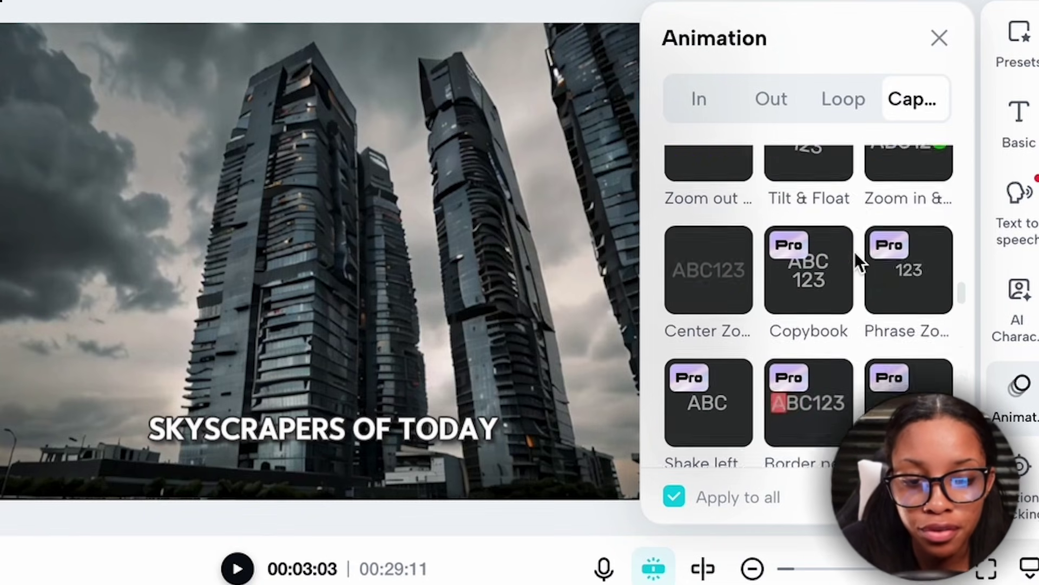
scroll(854, 250, "down", 1)
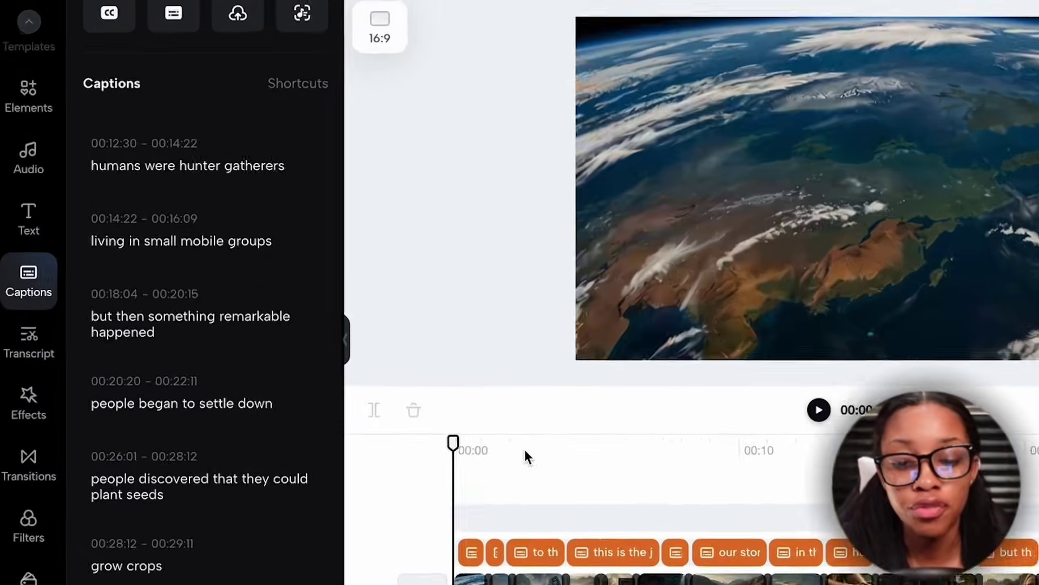
- Move the playhead to the skyscraper clip and look through the available effects, transitions and filters
left_click(386, 372)
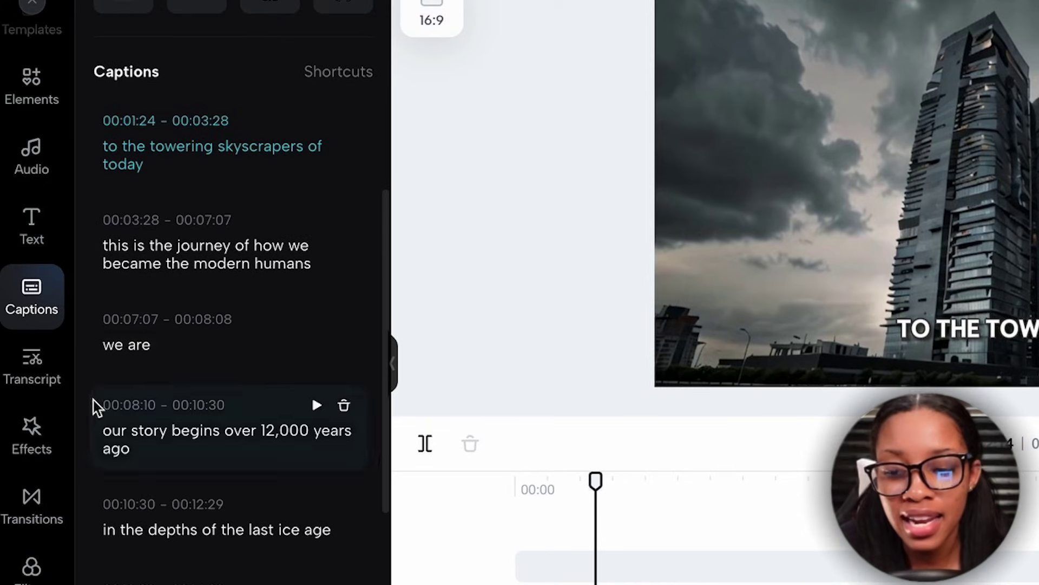
left_click(44, 435)
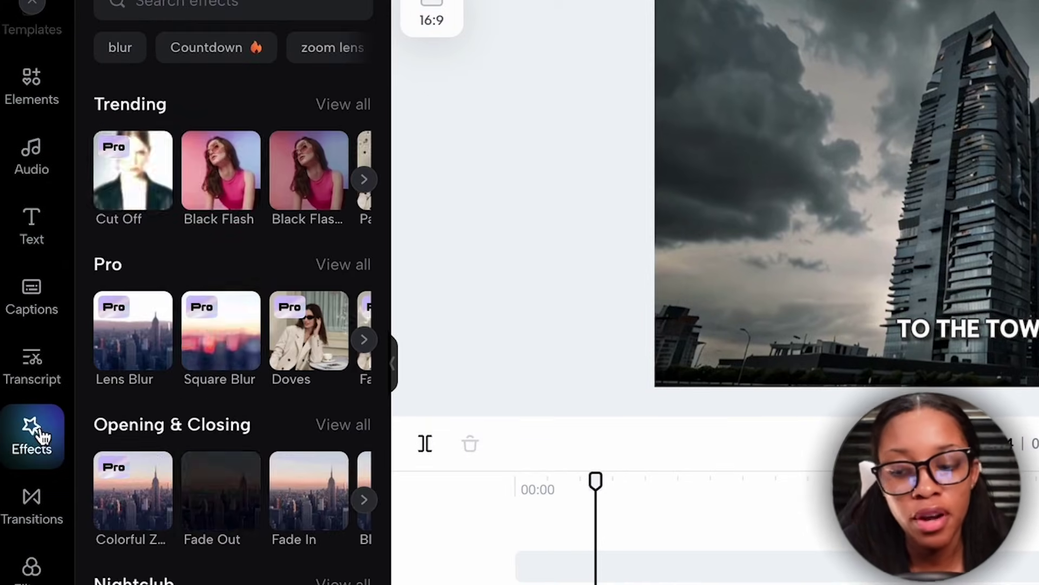
left_click(31, 501)
left_click(35, 575)
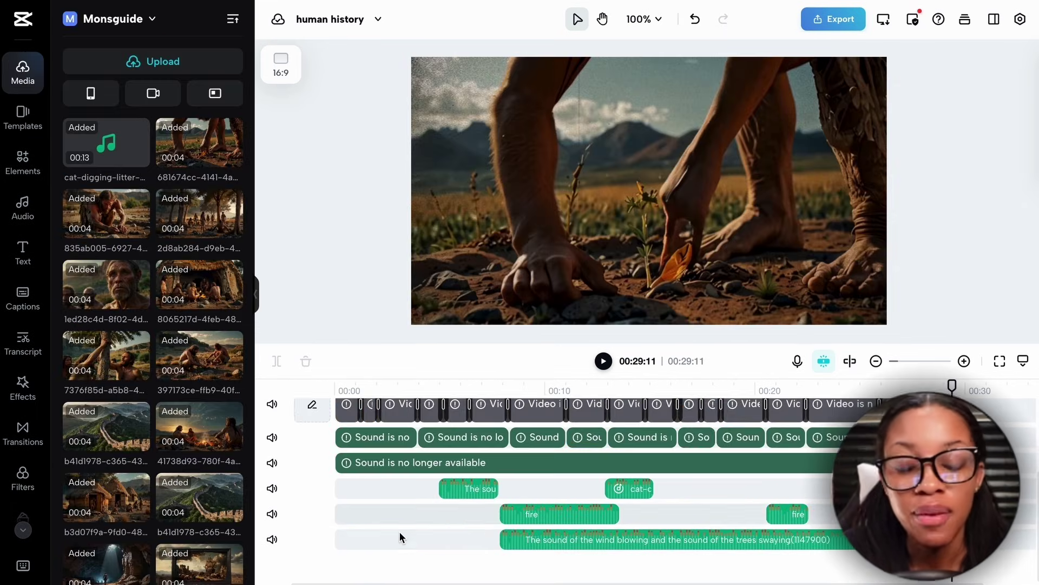
- Prepare the video download named human history at 1080p, recommended quality, 30fps and MP4, checking the resolution and format options
scroll(399, 536, "up", 4)
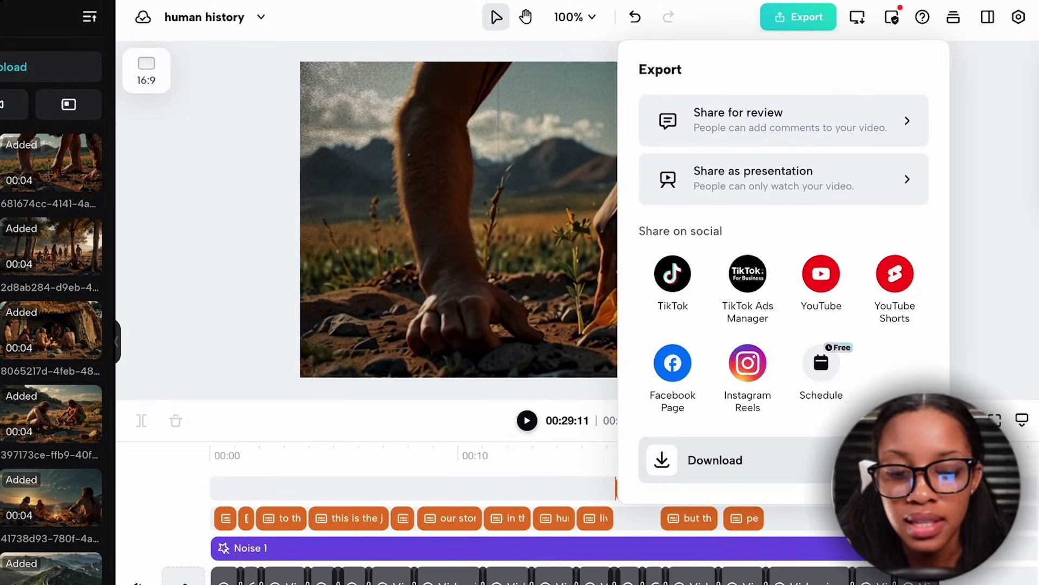
left_click(714, 459)
left_click(915, 278)
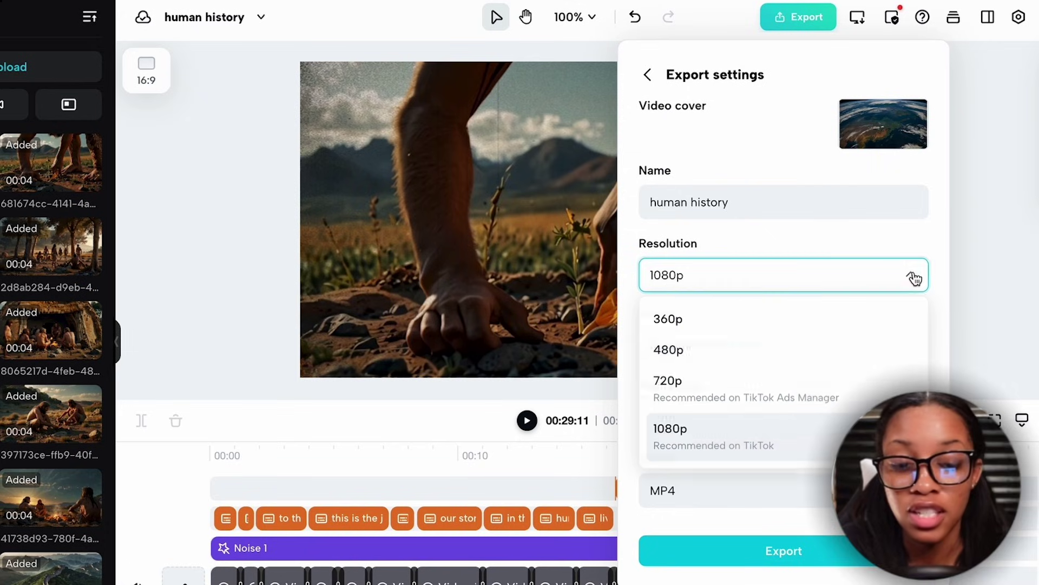
left_click(751, 246)
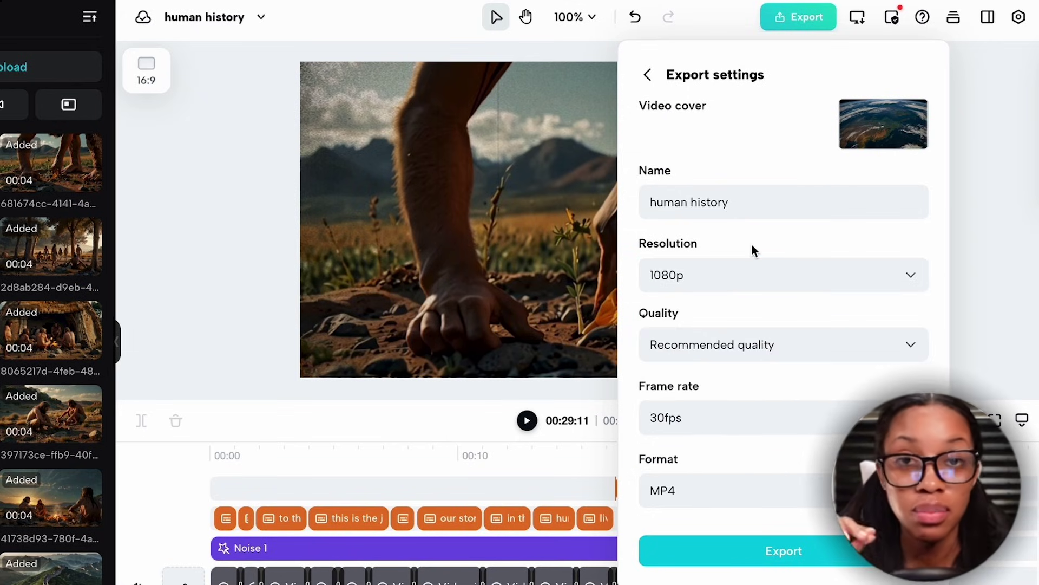
left_click(730, 490)
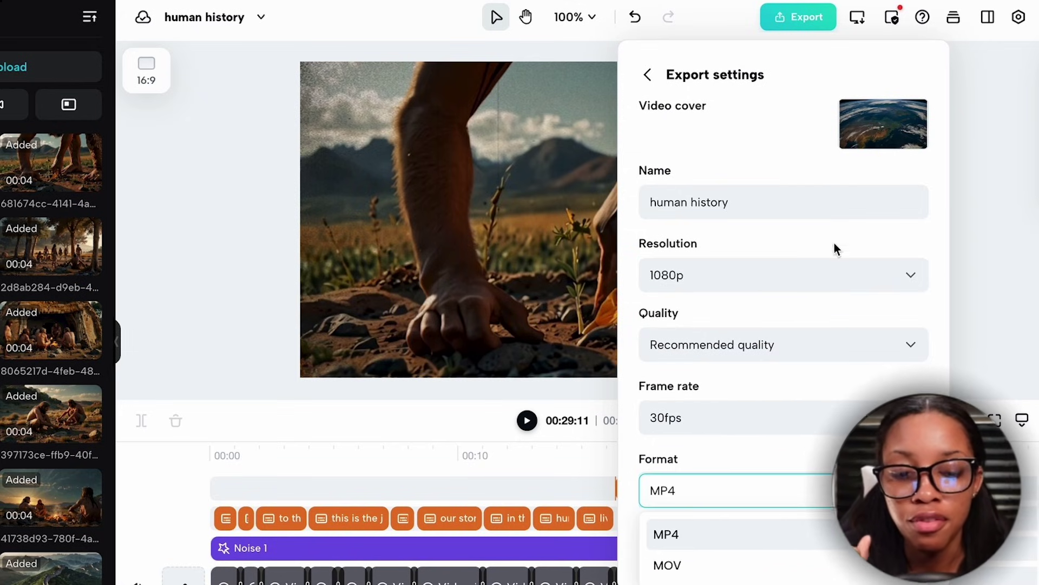
left_click(762, 195)
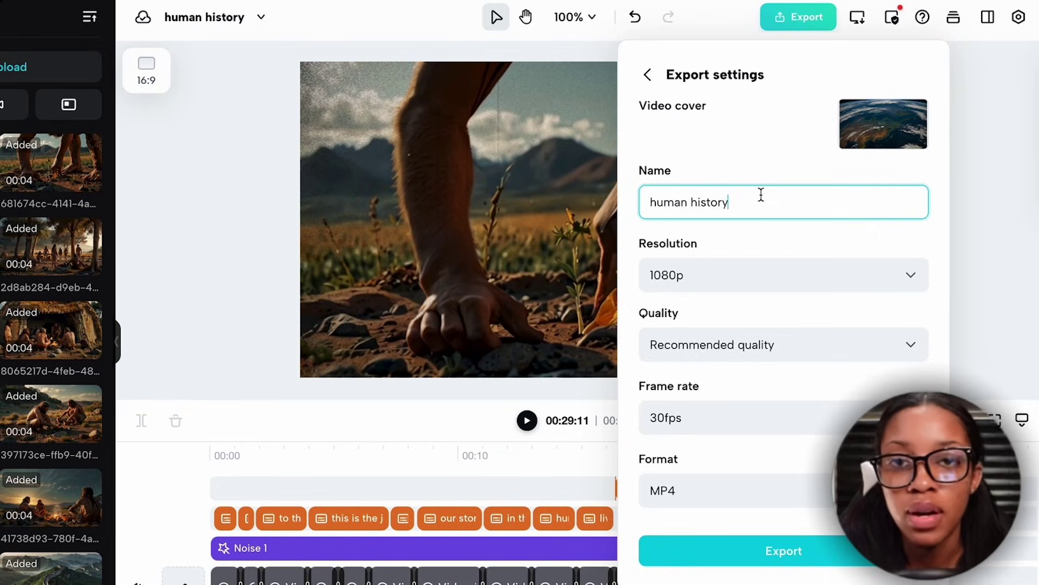
left_click(717, 141)
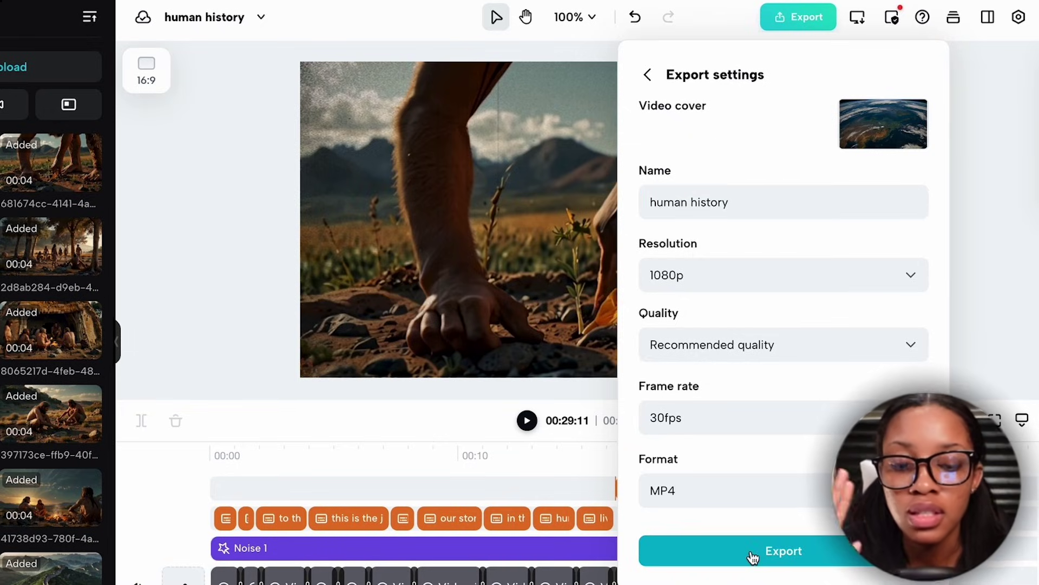